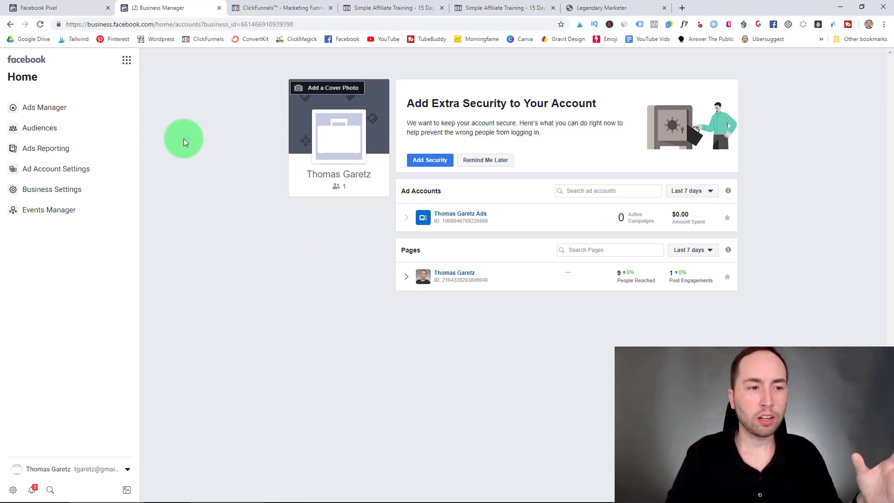
- Open the Simple Affiliate Training (SAT Funnel) pixel in Events Manager
{"action": "left_click", "coordinate": [80, 207]}
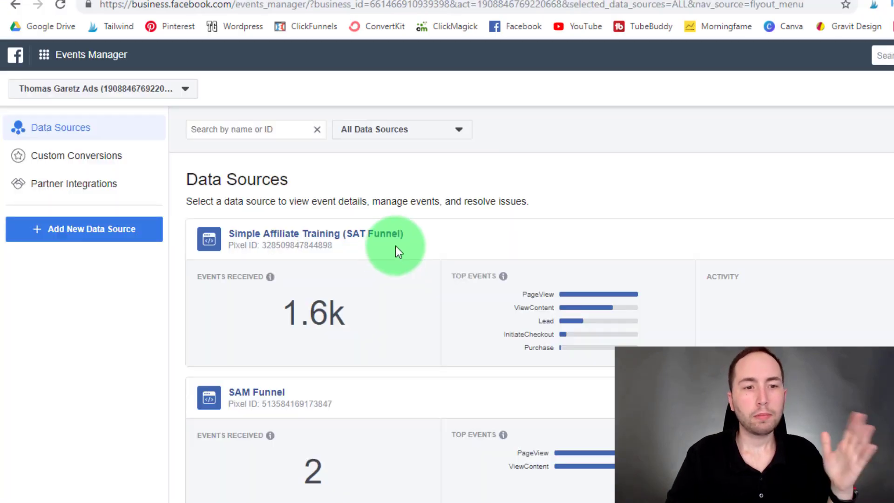
{"action": "left_click", "coordinate": [304, 232]}
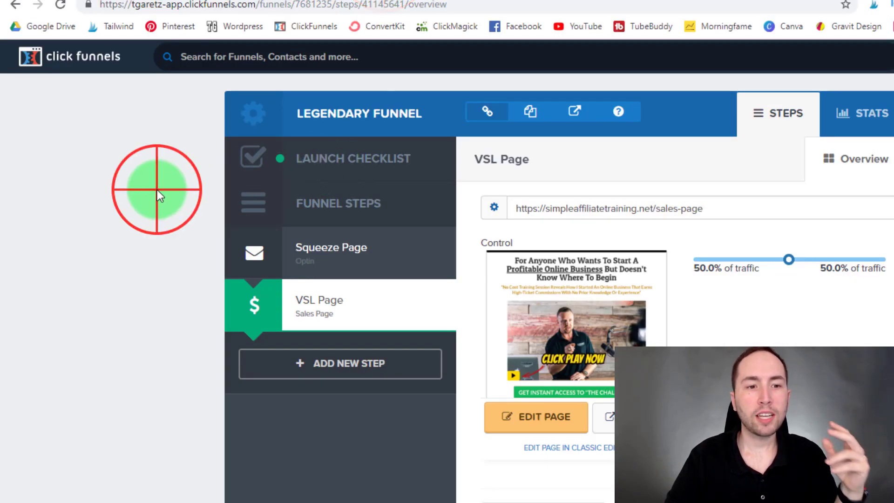
- Switch to ClickFunnels and review the Squeeze Page and VSL Page steps of the Legendary Funnel
{"action": "left_click", "coordinate": [304, 260]}
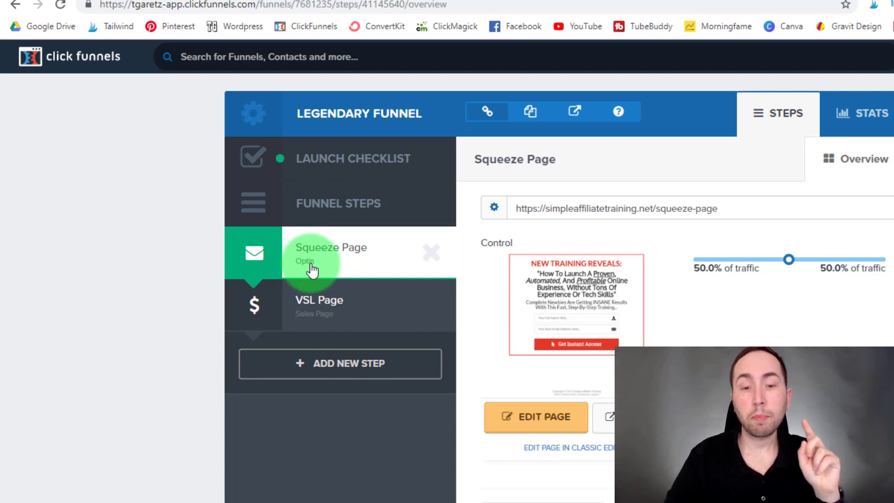
{"action": "left_click", "coordinate": [305, 300]}
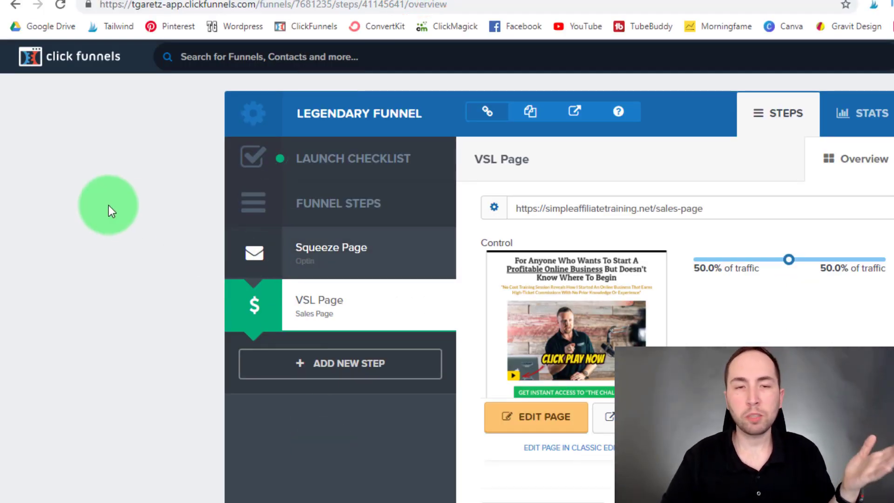
{"action": "left_click", "coordinate": [108, 205]}
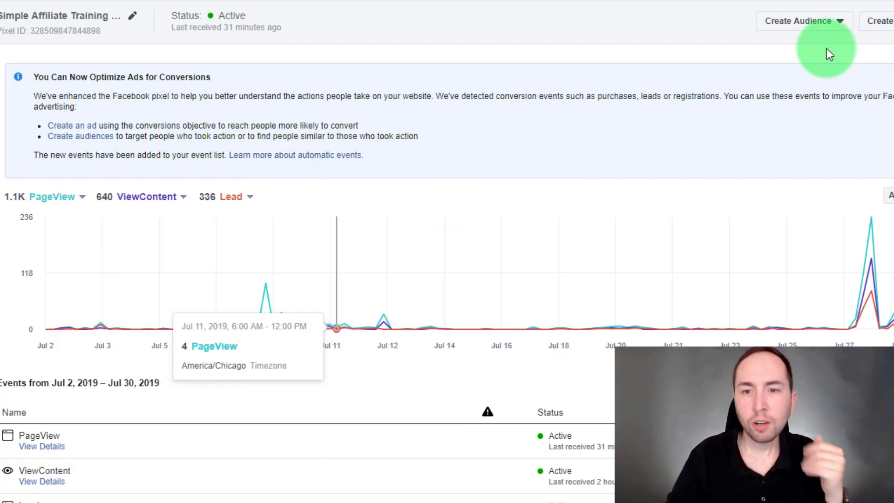
- Start a website traffic custom audience from the SAT Funnel pixel that includes people with the ViewContent event
{"action": "left_click", "coordinate": [820, 21]}
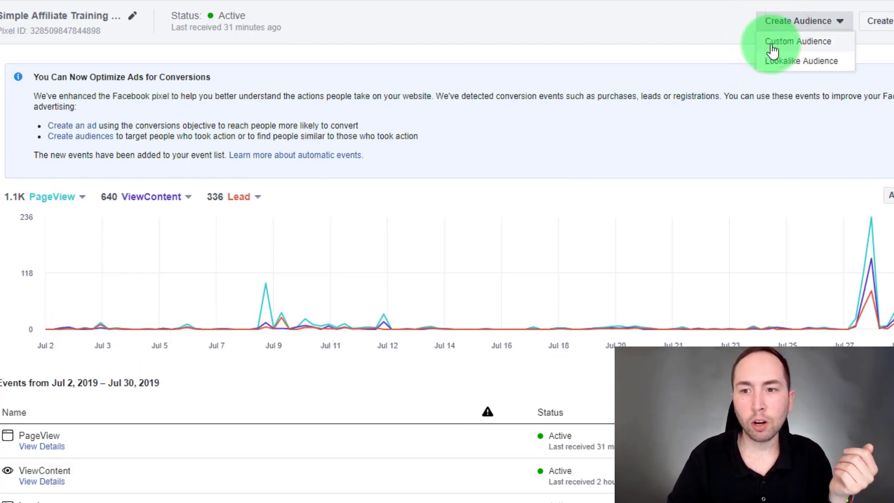
{"action": "left_click", "coordinate": [774, 44]}
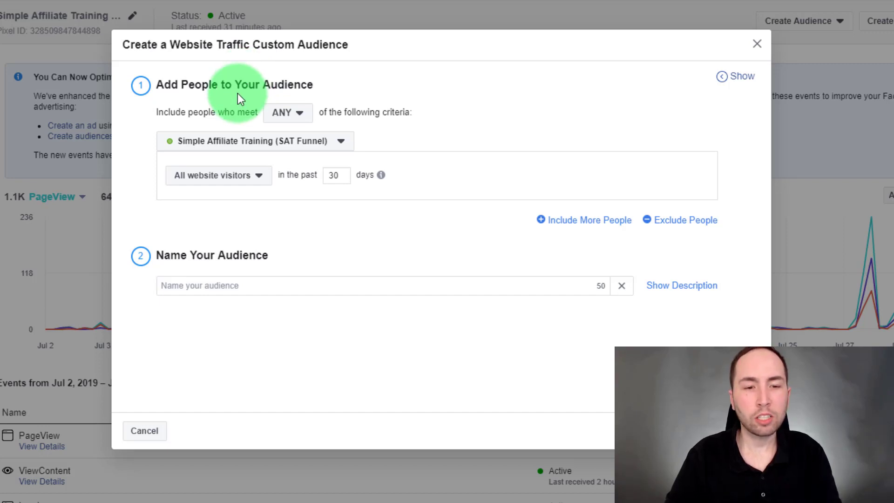
{"action": "left_click", "coordinate": [240, 176]}
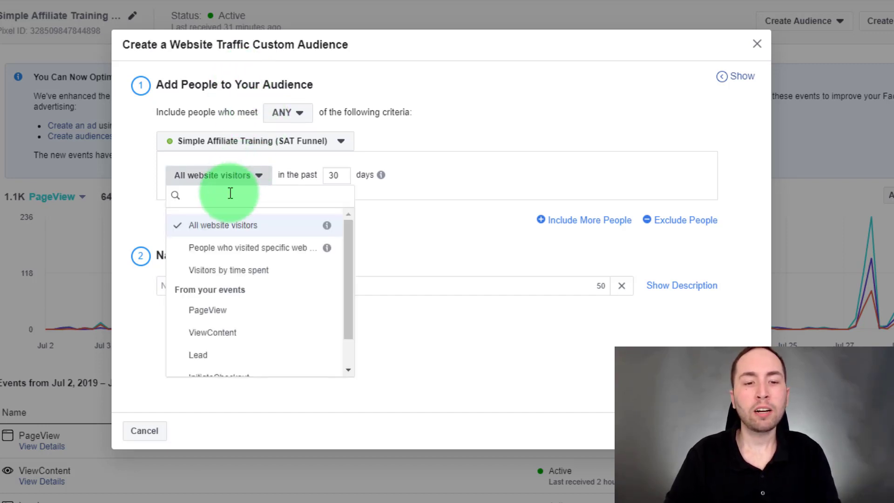
{"action": "left_click", "coordinate": [212, 333]}
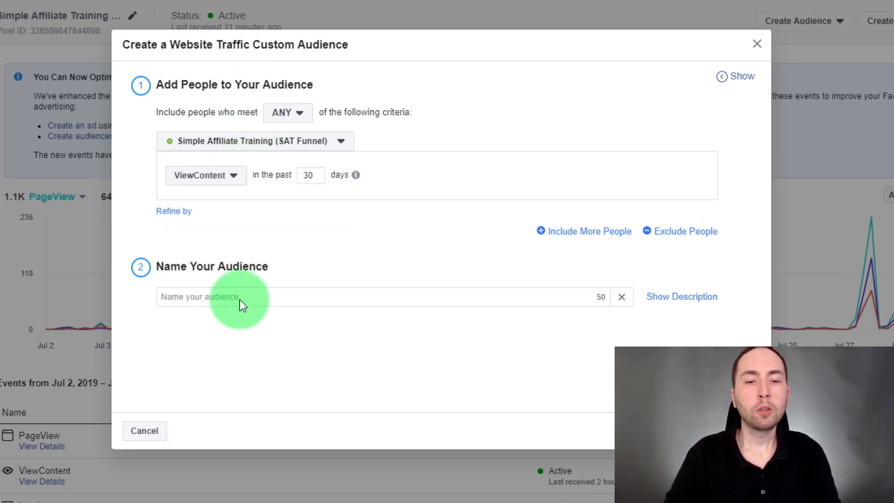
{"action": "left_click", "coordinate": [429, 126]}
{"action": "left_click", "coordinate": [430, 186]}
- Set the ViewContent inclusion period to 14 days
{"action": "left_click", "coordinate": [304, 172]}
{"action": "double_click", "coordinate": [303, 172]}
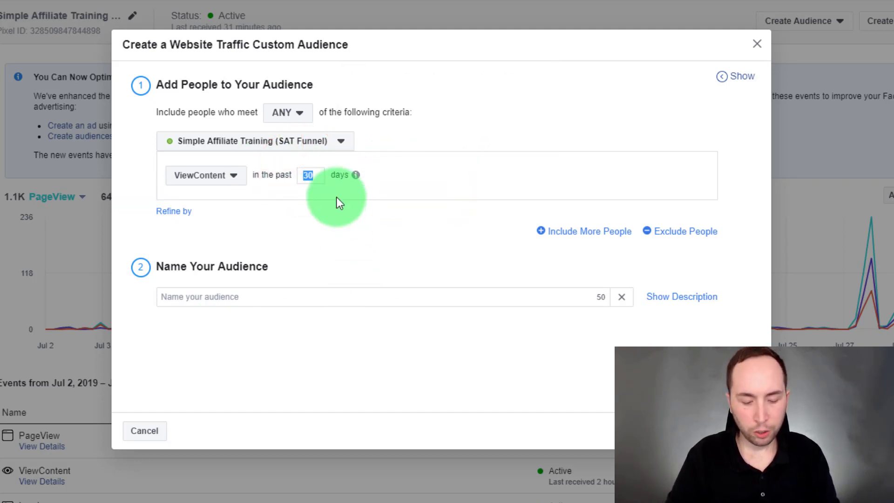
{"action": "type", "text": "1"}
{"action": "left_click", "coordinate": [309, 173]}
{"action": "type", "text": "4"}
{"action": "left_click", "coordinate": [425, 182]}
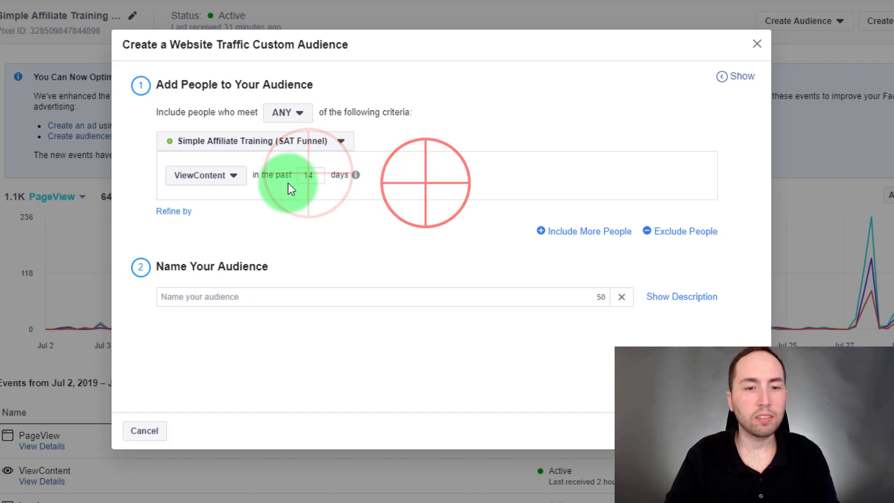
- Set the ViewContent inclusion period to the past 7 days
{"action": "double_click", "coordinate": [320, 175]}
{"action": "double_click", "coordinate": [319, 176]}
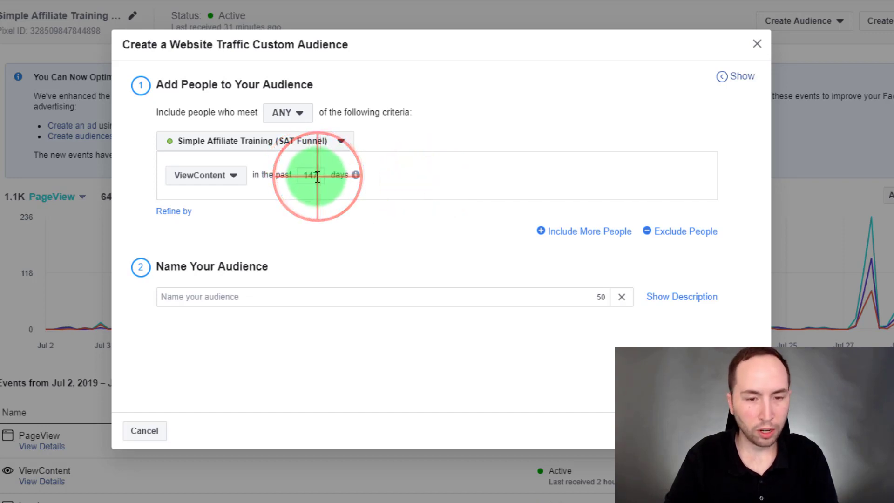
{"action": "type", "text": "7"}
{"action": "left_click", "coordinate": [380, 198]}
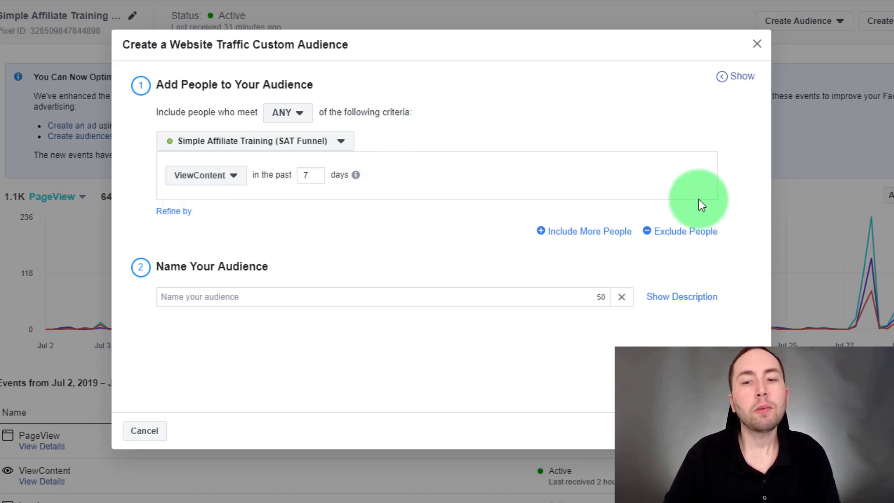
- Add an exclusion to the audience for people with the Lead event in the past 7 days
{"action": "left_click", "coordinate": [683, 236]}
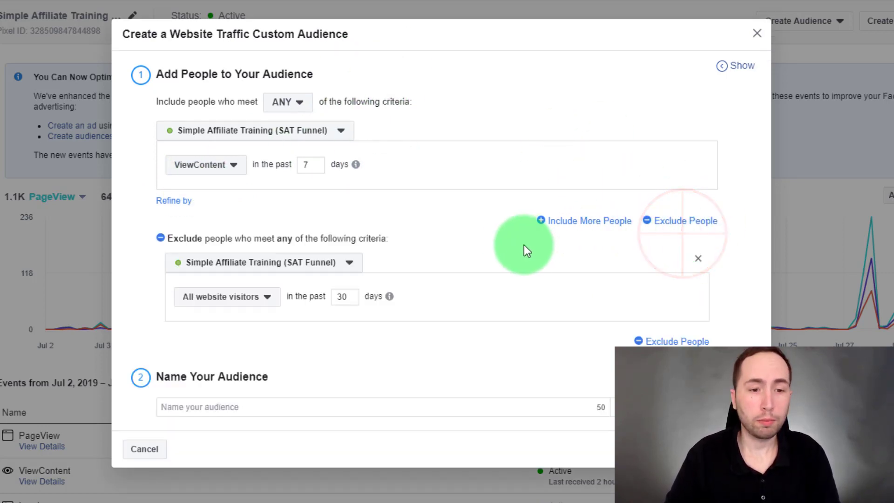
{"action": "left_click", "coordinate": [233, 298]}
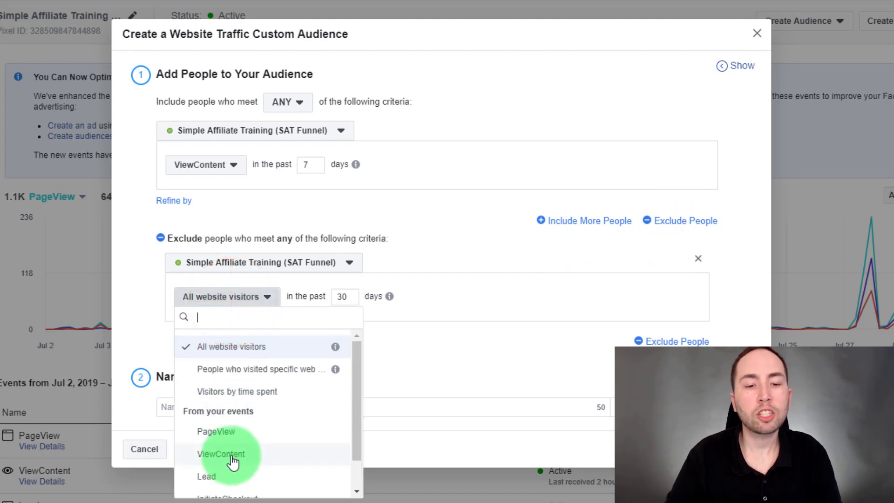
{"action": "left_click", "coordinate": [206, 484]}
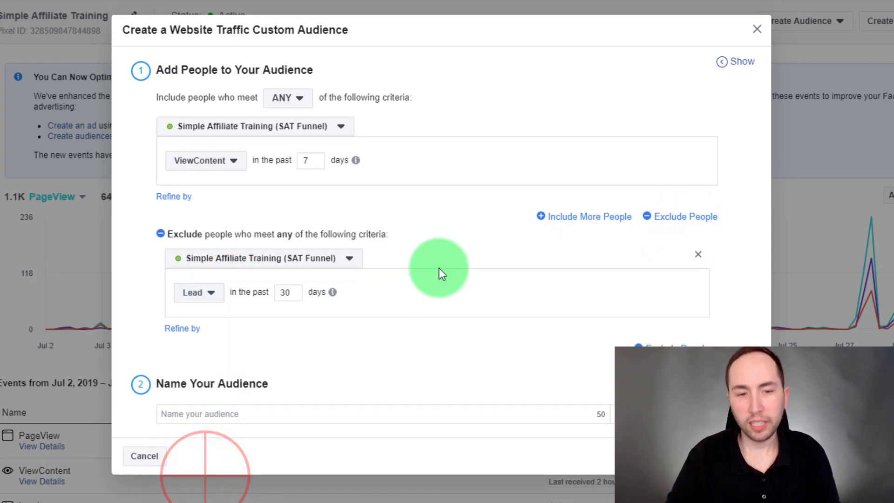
{"action": "left_click", "coordinate": [287, 292]}
{"action": "double_click", "coordinate": [285, 293]}
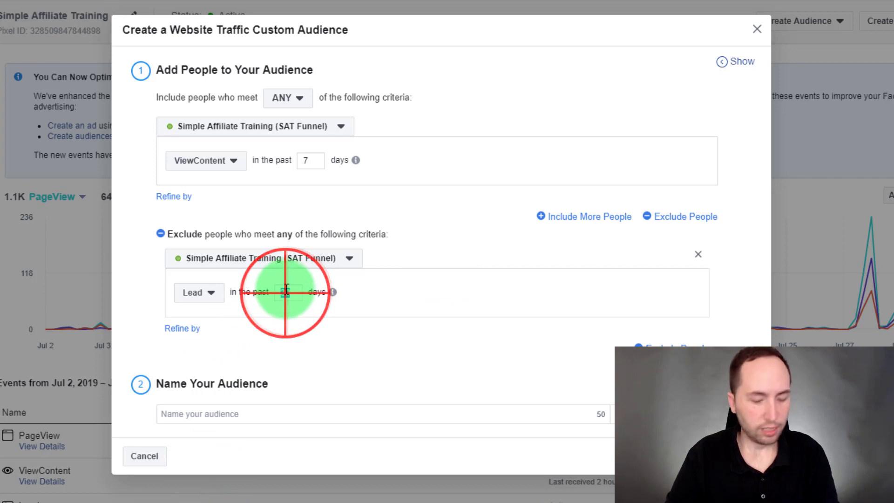
{"action": "type", "text": "7"}
{"action": "left_click", "coordinate": [378, 214]}
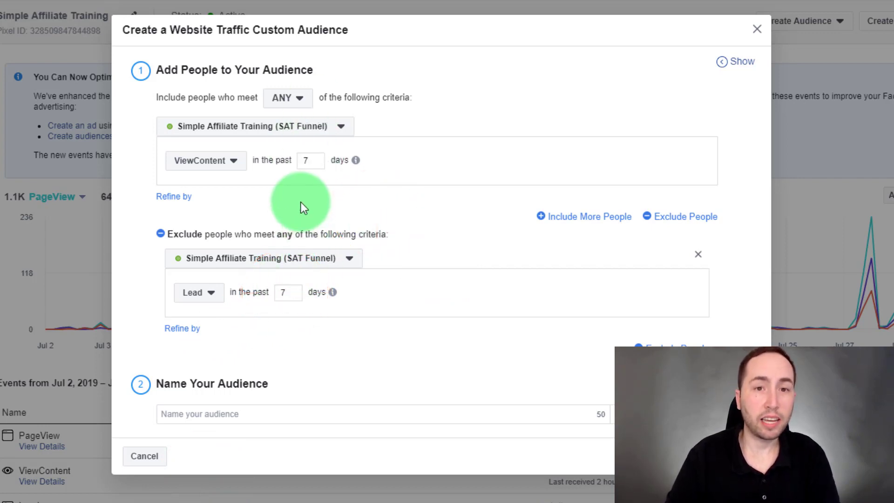
- Read the explanation of the number of days people remain in the audience for the ViewContent criterion
{"action": "left_click", "coordinate": [389, 201]}
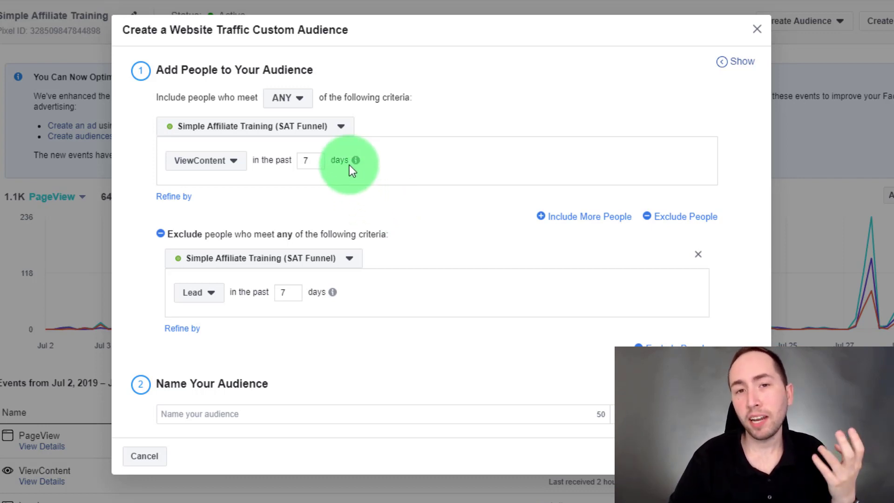
{"action": "mouse_move", "coordinate": [348, 167]}
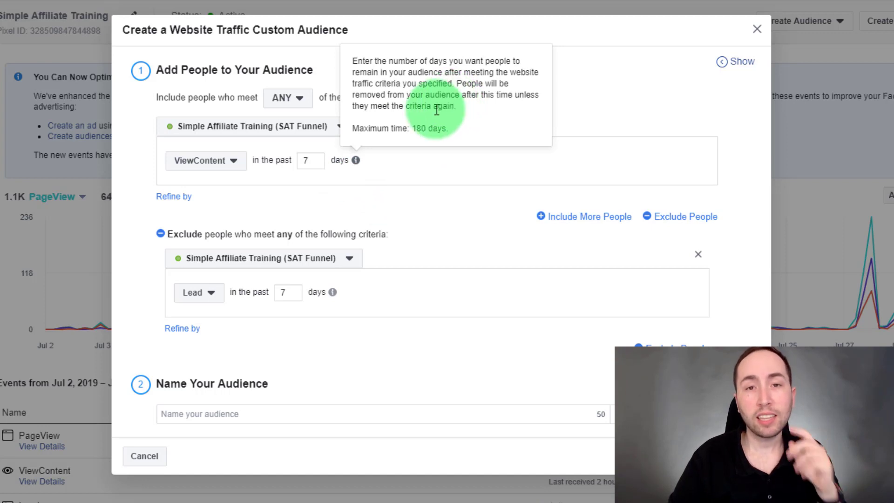
{"action": "left_click", "coordinate": [436, 181]}
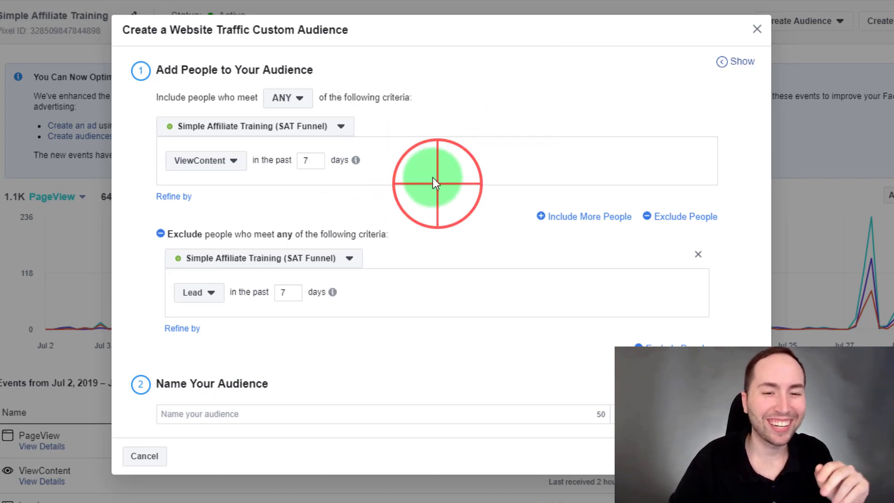
- Set the audience to include people who meet ALL of the following criteria
{"action": "left_click", "coordinate": [292, 96]}
{"action": "left_click", "coordinate": [230, 98]}
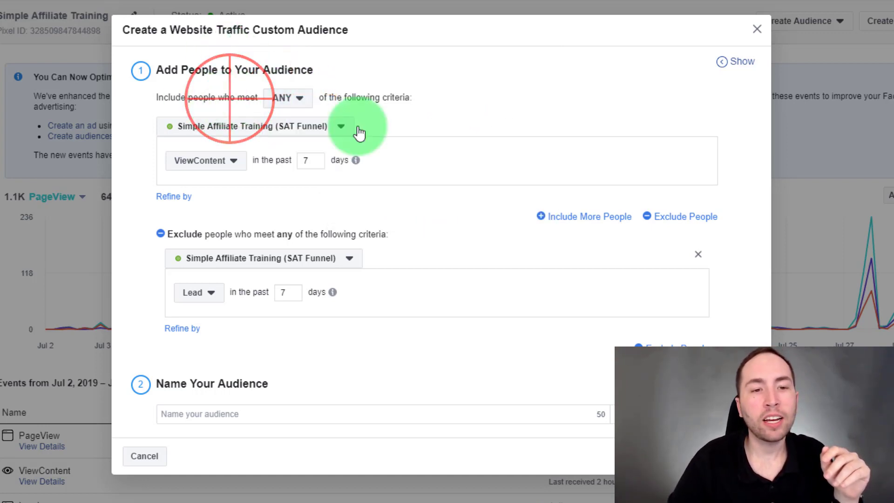
{"action": "left_click", "coordinate": [281, 98]}
{"action": "left_click", "coordinate": [285, 138]}
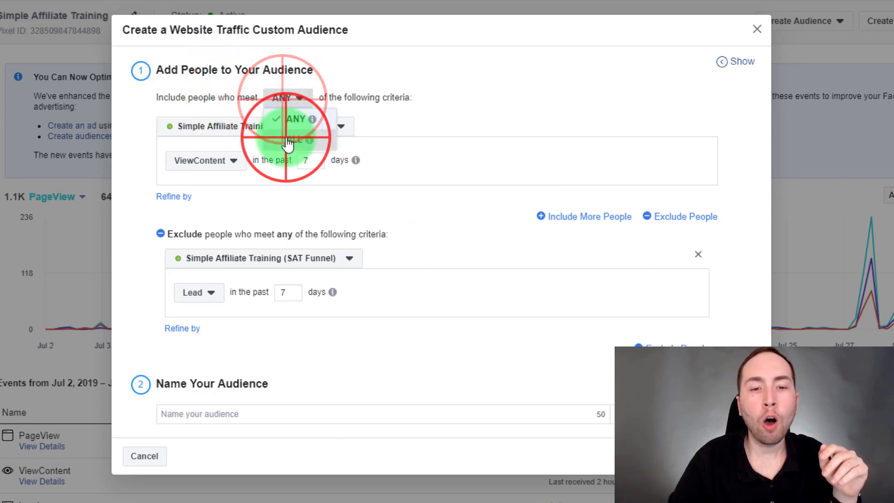
{"action": "left_click", "coordinate": [510, 96]}
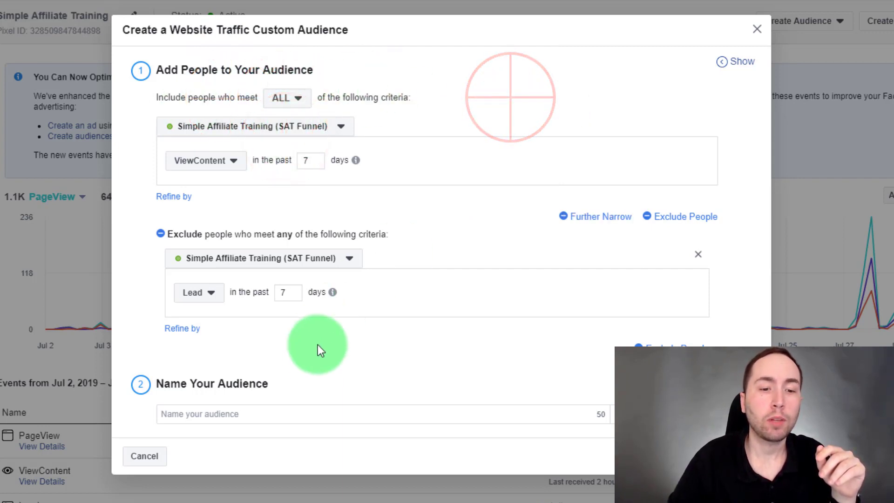
- Name the audience "Include ViewContent - Exclude Lead - 7 days"
{"action": "left_click", "coordinate": [302, 414]}
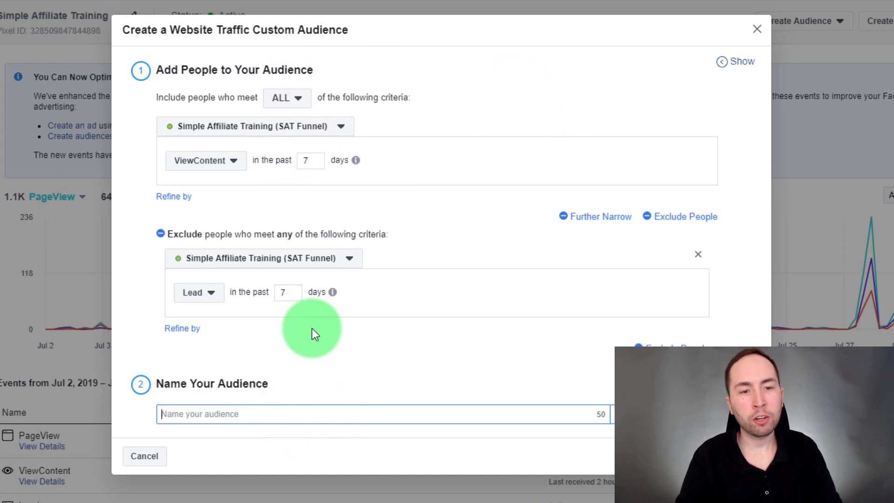
{"action": "type", "text": "Includ"}
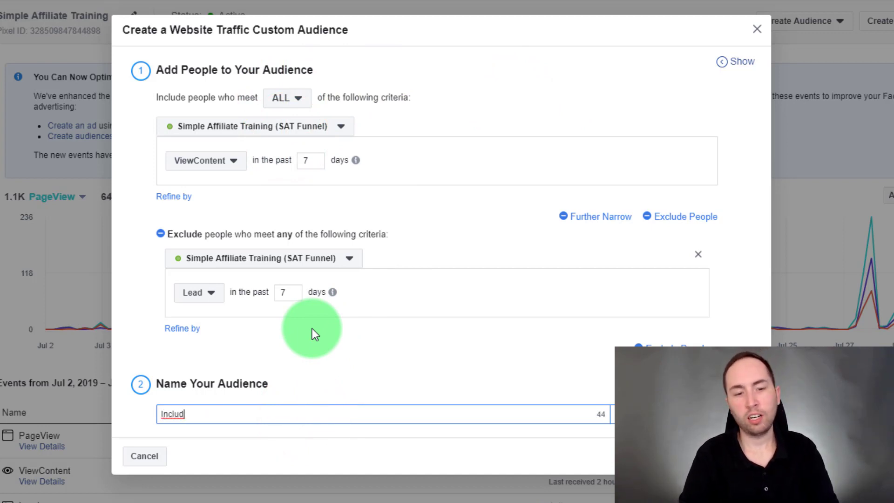
{"action": "type", "text": "e ViewContent - "}
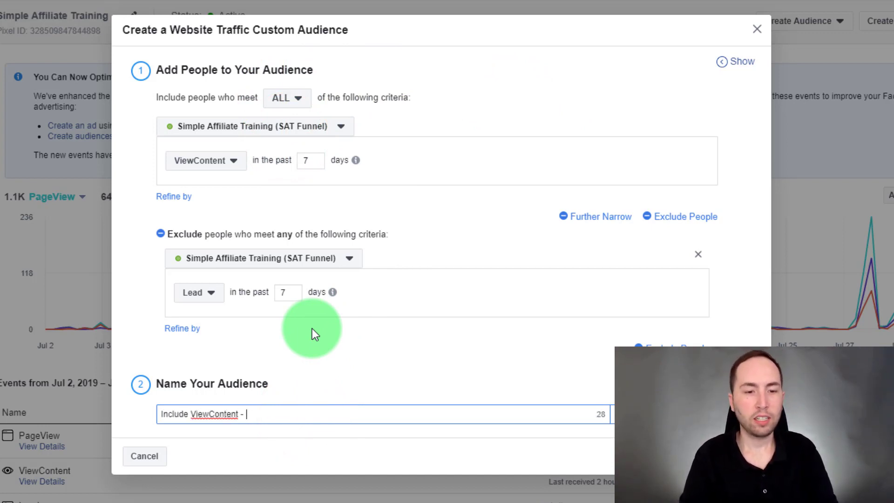
{"action": "type", "text": "Exclude Lead"}
{"action": "left_click", "coordinate": [300, 364]}
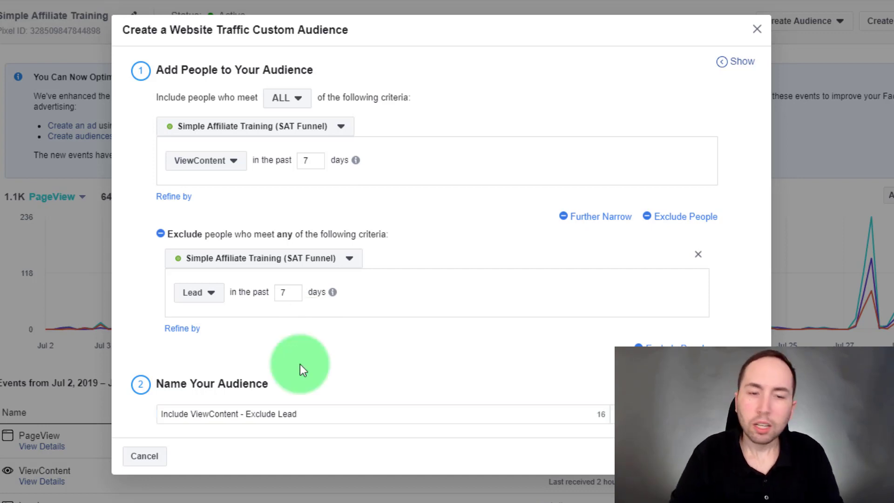
{"action": "left_click", "coordinate": [320, 416]}
{"action": "type", "text": "- & da"}
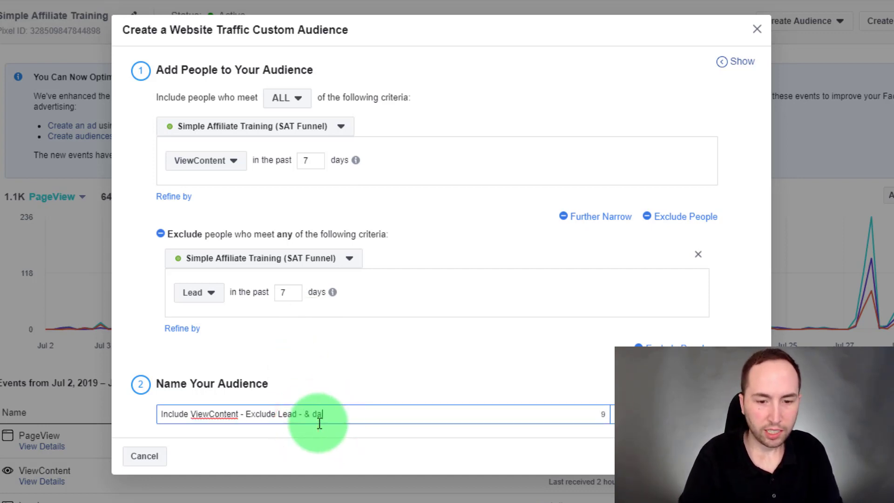
{"action": "type", "text": "ys"}
{"action": "key", "text": "BackSpace"}
{"action": "key", "text": "BackSpace"}
{"action": "key", "text": "BackSpace"}
{"action": "key", "text": "BackSpace"}
{"action": "key", "text": "BackSpace"}
{"action": "key", "text": "BackSpace"}
{"action": "type", "text": "7 days"}
{"action": "left_click", "coordinate": [463, 328]}
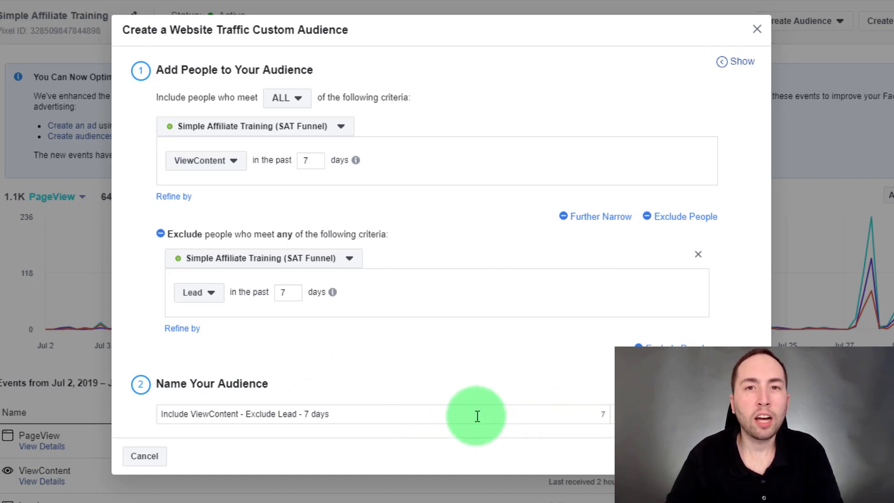
- Create the website traffic custom audience and close the finished dialog
{"action": "left_click", "coordinate": [599, 412]}
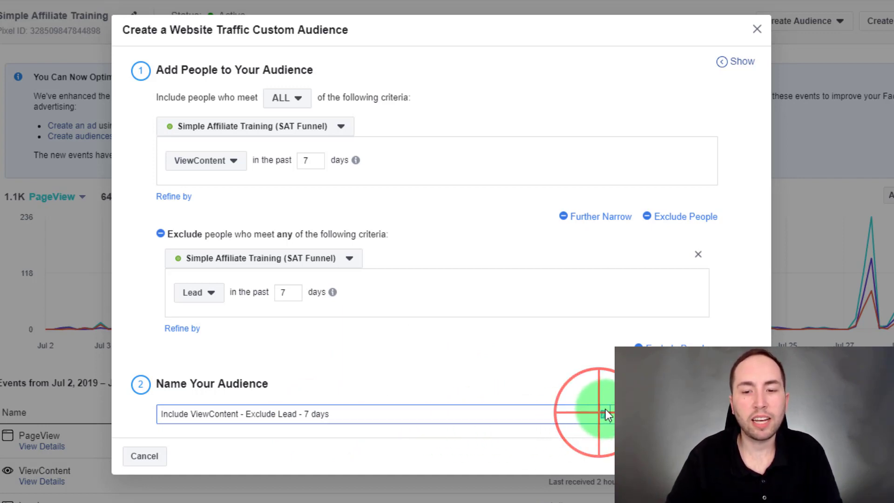
{"action": "left_click", "coordinate": [471, 343]}
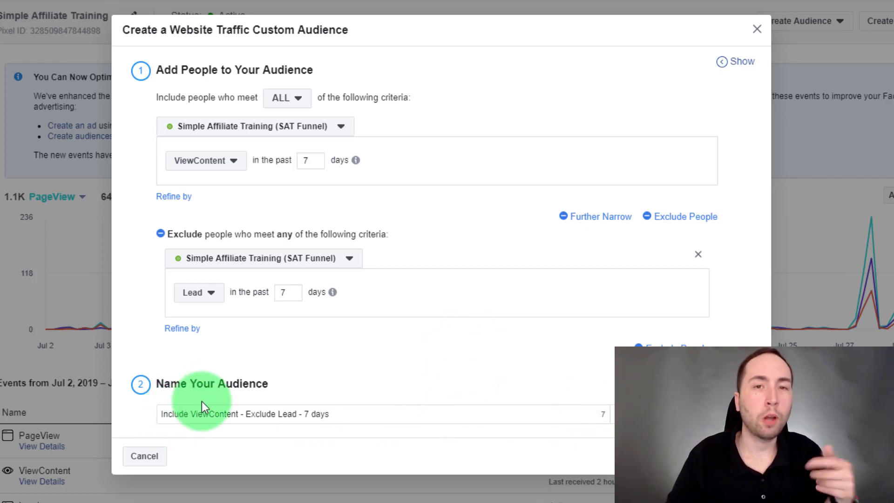
{"action": "left_click", "coordinate": [349, 413]}
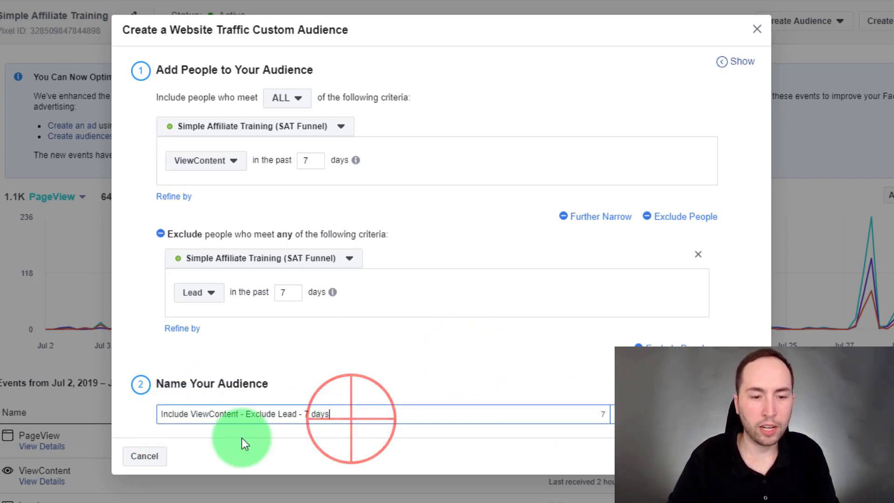
{"action": "left_click", "coordinate": [358, 393]}
{"action": "left_click", "coordinate": [718, 455]}
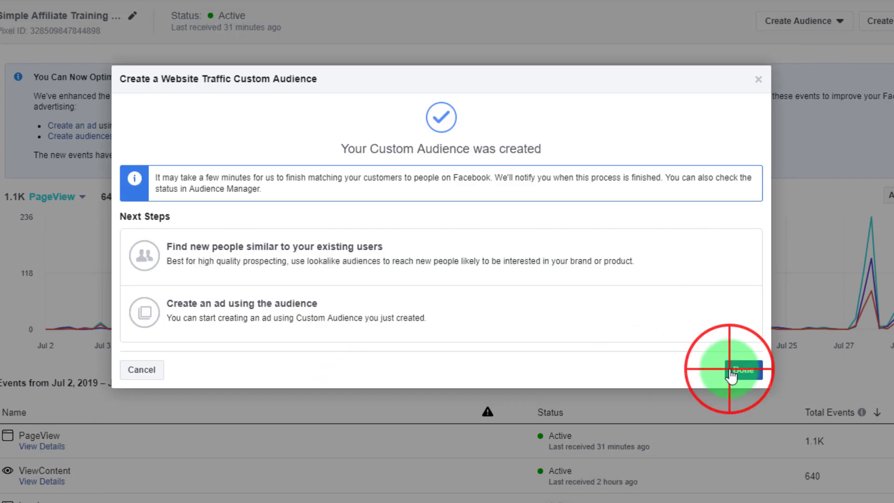
{"action": "left_click", "coordinate": [733, 372]}
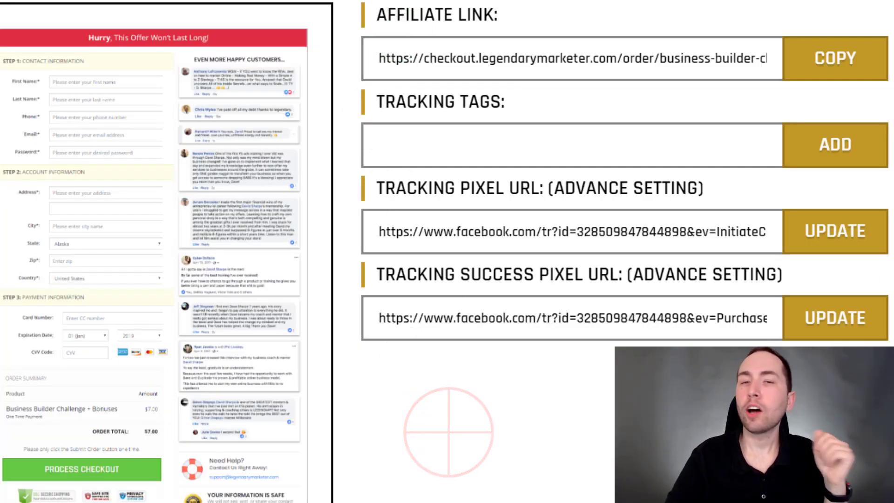
- Examine the affiliate link, tracking tags, tracking pixel URL and tracking success pixel URL fields on the affiliate offer page
{"action": "left_click", "coordinate": [399, 59]}
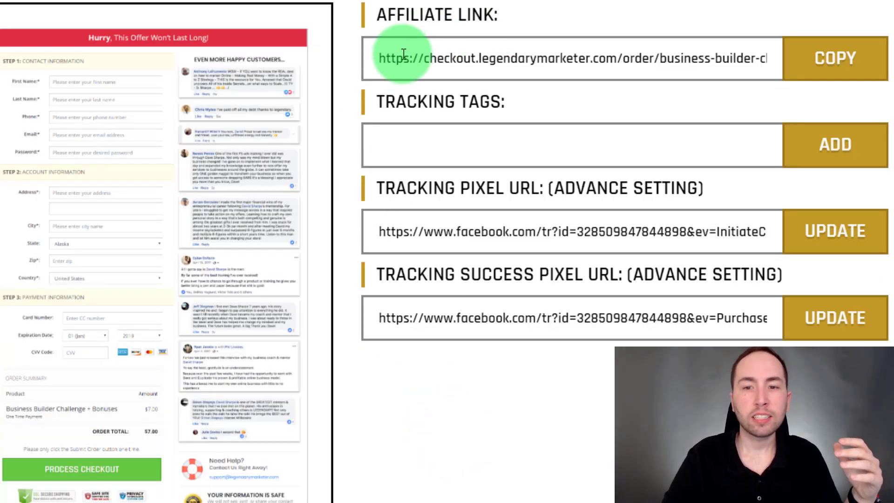
{"action": "left_click_drag", "start_coordinate": [377, 58], "coordinate": [819, 35]}
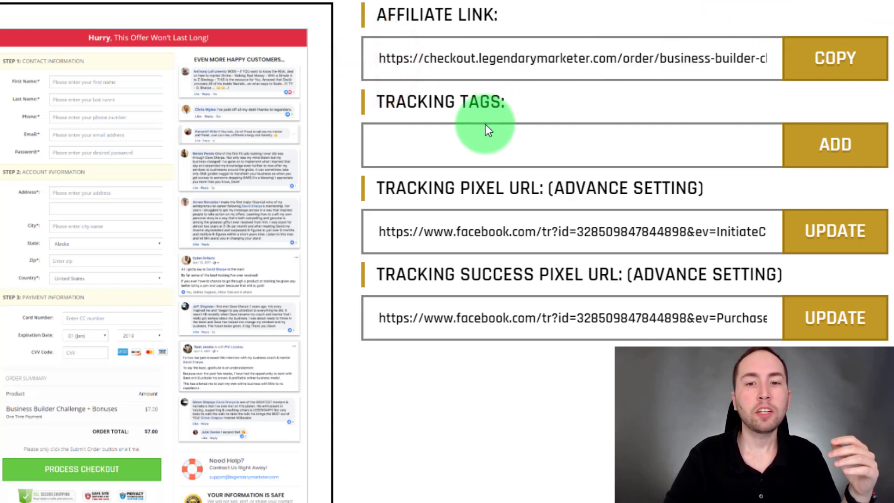
{"action": "left_click", "coordinate": [471, 144]}
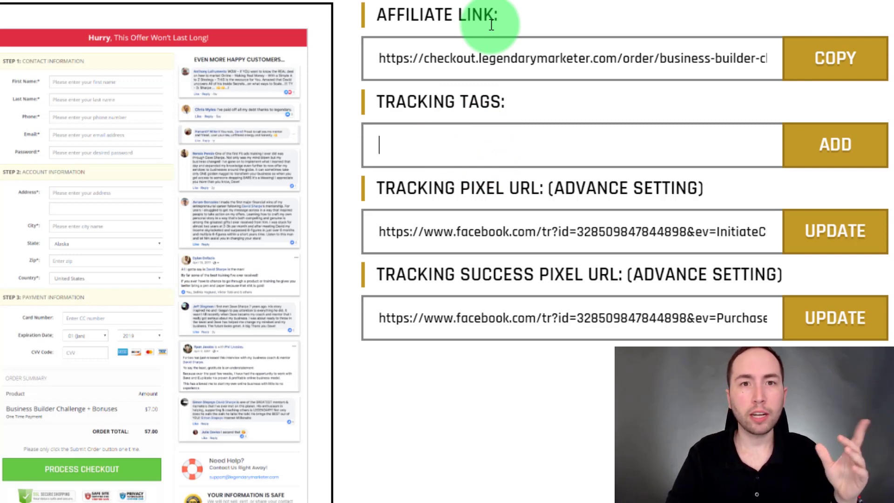
{"action": "left_click_drag", "start_coordinate": [369, 231], "coordinate": [779, 213]}
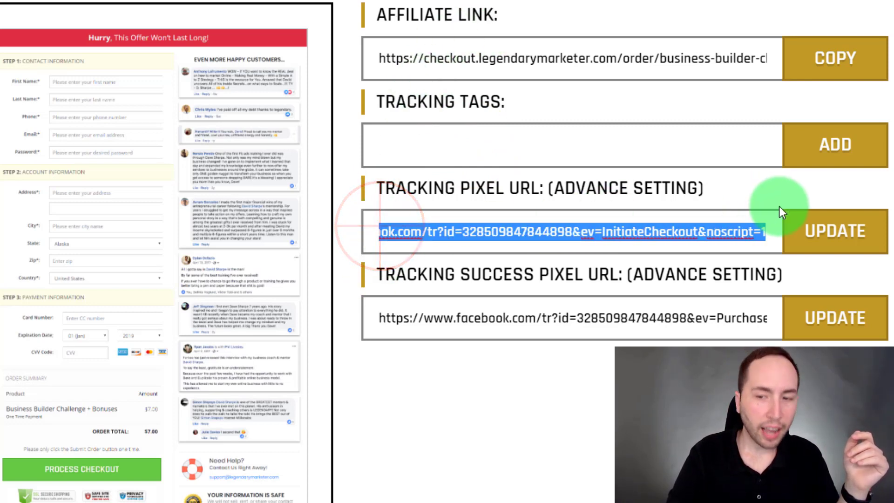
{"action": "left_click", "coordinate": [741, 190]}
{"action": "left_click_drag", "start_coordinate": [359, 194], "coordinate": [703, 188]}
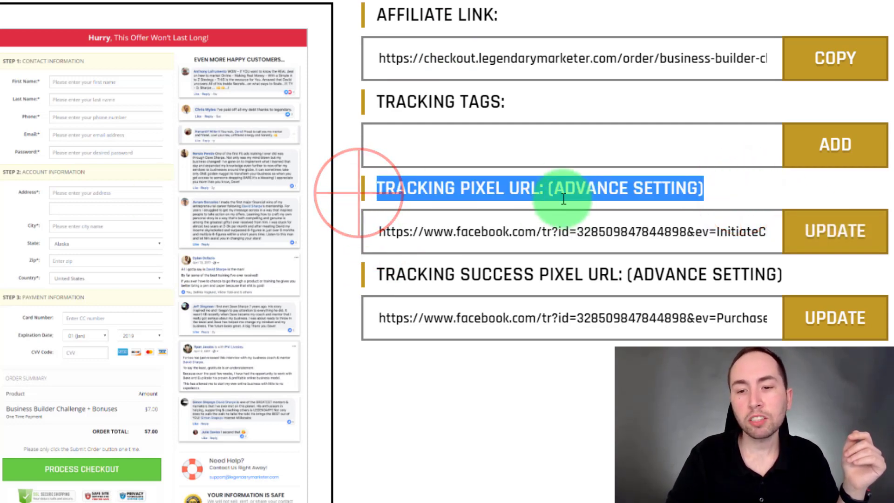
{"action": "left_click", "coordinate": [550, 184]}
{"action": "left_click_drag", "start_coordinate": [377, 279], "coordinate": [607, 274]}
{"action": "left_click", "coordinate": [607, 275]}
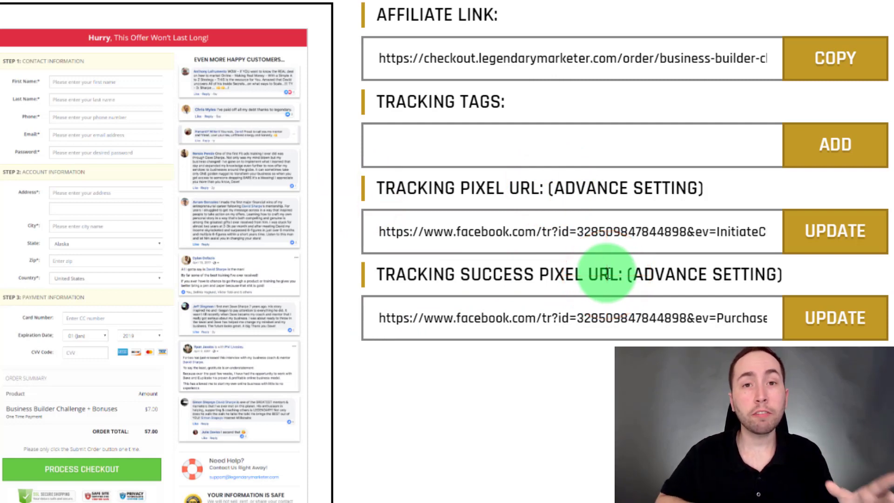
- Inspect the InitiateCheckout event in the tracking pixel URL and the Purchase event in the success pixel URL
{"action": "left_click_drag", "start_coordinate": [368, 233], "coordinate": [804, 193]}
{"action": "left_click", "coordinate": [620, 232]}
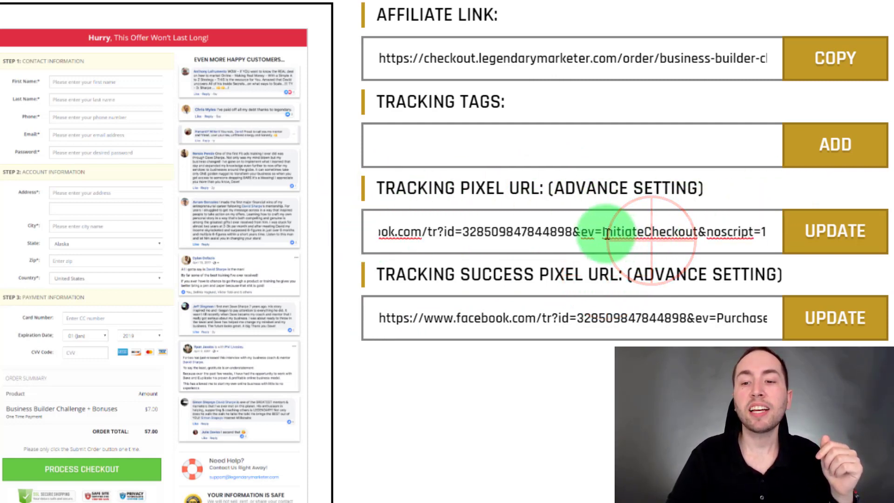
{"action": "left_click_drag", "start_coordinate": [603, 232], "coordinate": [689, 232]}
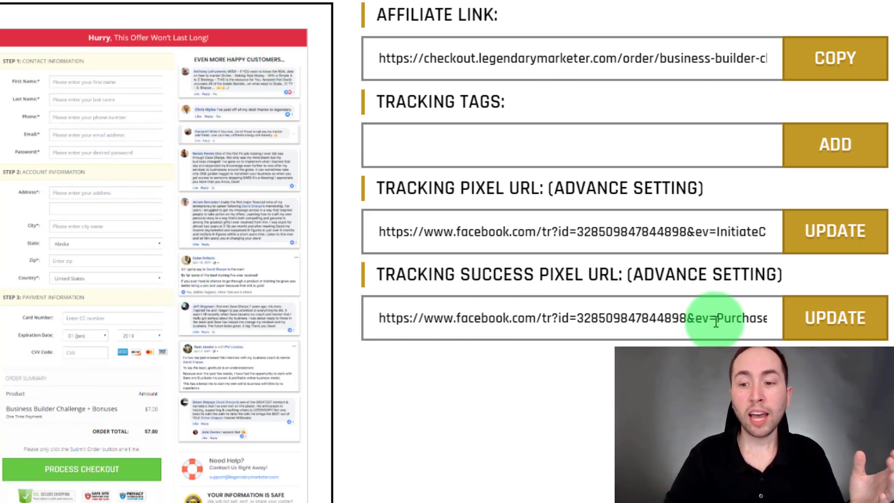
{"action": "mouse_move", "coordinate": [718, 318]}
{"action": "left_mouse_down"}
{"action": "mouse_move", "coordinate": [767, 321]}
{"action": "mouse_move", "coordinate": [705, 321]}
{"action": "left_mouse_up"}
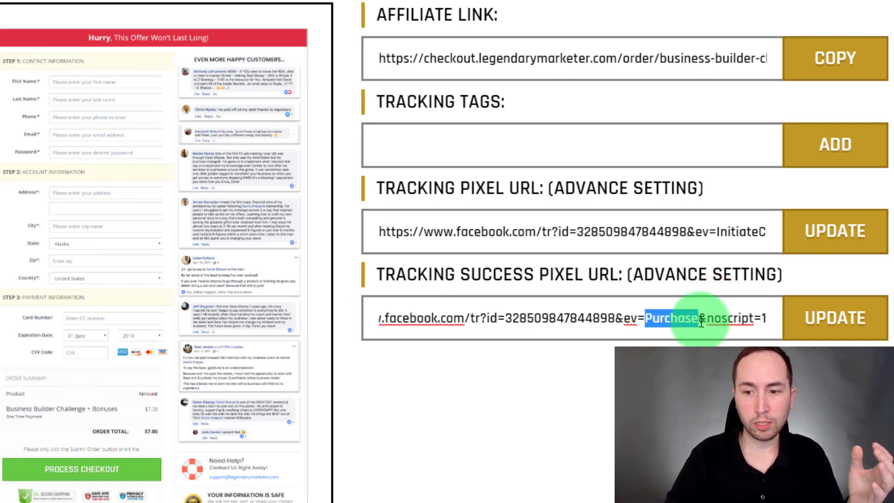
{"action": "left_click_drag", "start_coordinate": [456, 318], "coordinate": [798, 247]}
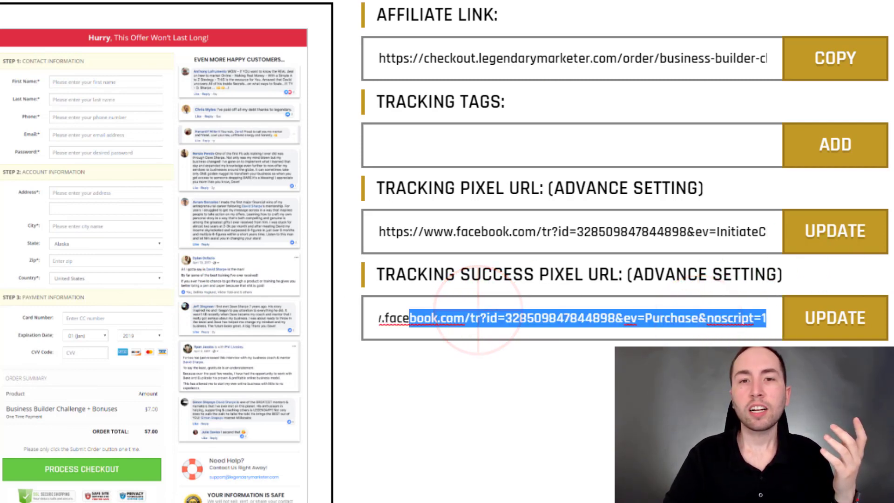
- Open the squeeze page's tracking code and review the ViewContent event script in its header code
{"action": "left_click", "coordinate": [180, 17]}
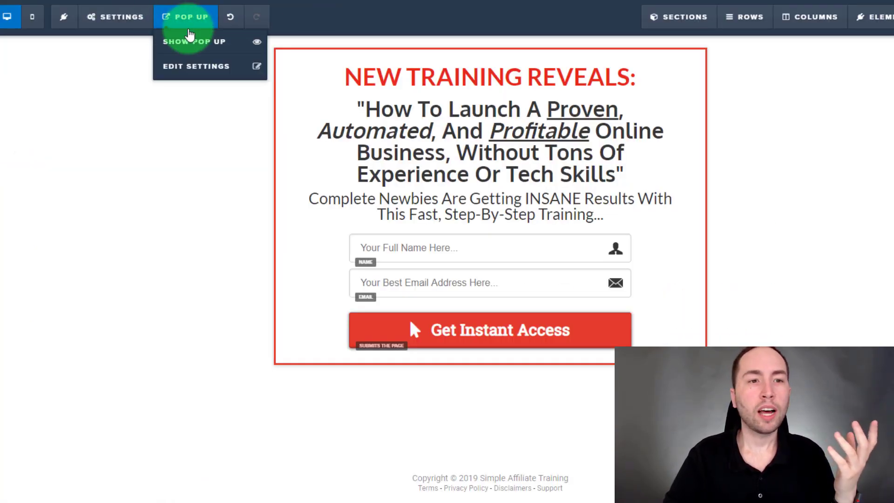
{"action": "left_click", "coordinate": [116, 17]}
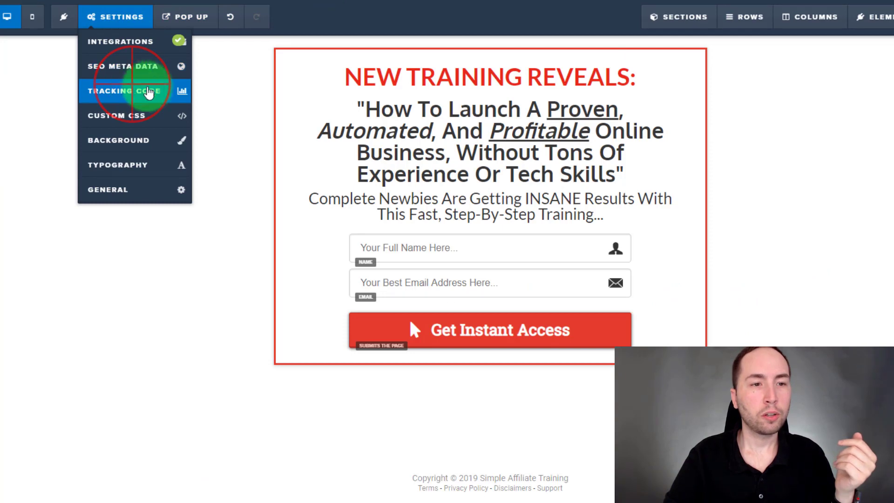
{"action": "left_click", "coordinate": [148, 91]}
{"action": "left_click_drag", "start_coordinate": [366, 124], "coordinate": [275, 91]}
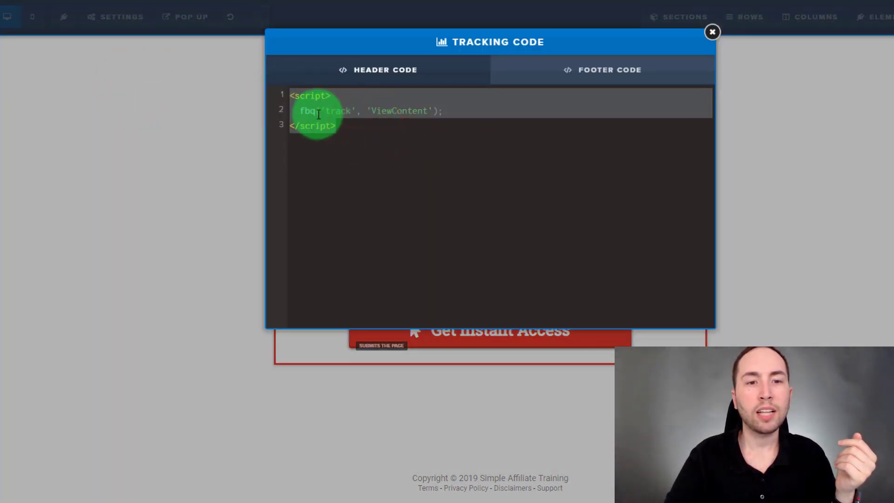
{"action": "left_click", "coordinate": [359, 120]}
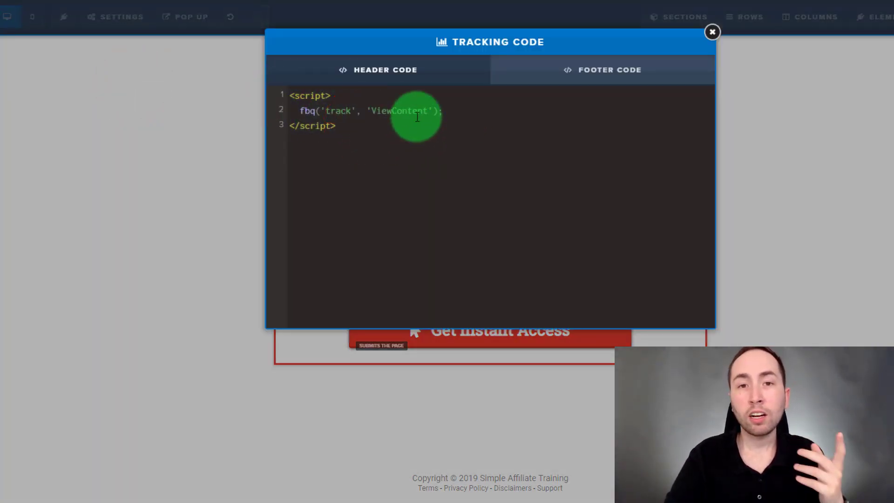
- Open the Legendary Funnel's settings and copy the Facebook PageView image URL from the head tracking code
{"action": "left_click", "coordinate": [873, 56]}
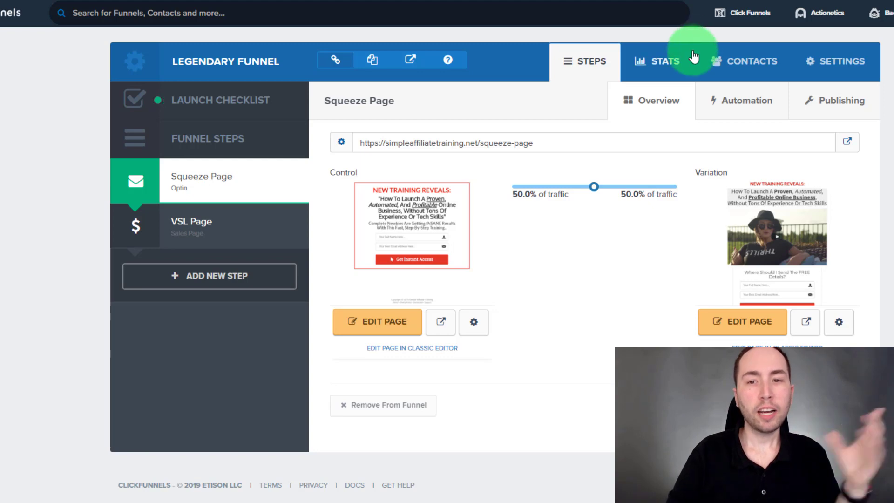
{"action": "left_click", "coordinate": [818, 62]}
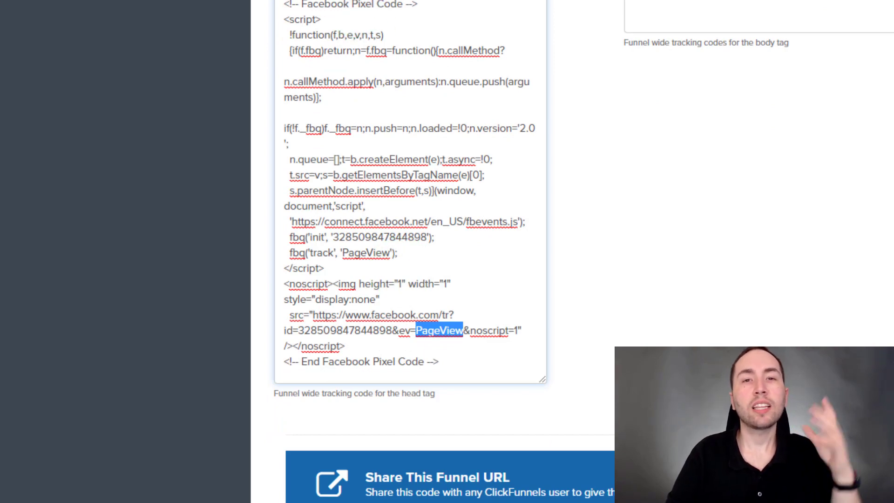
{"action": "scroll", "coordinate": [345, 47], "scroll_direction": "up", "scroll_amount": 3}
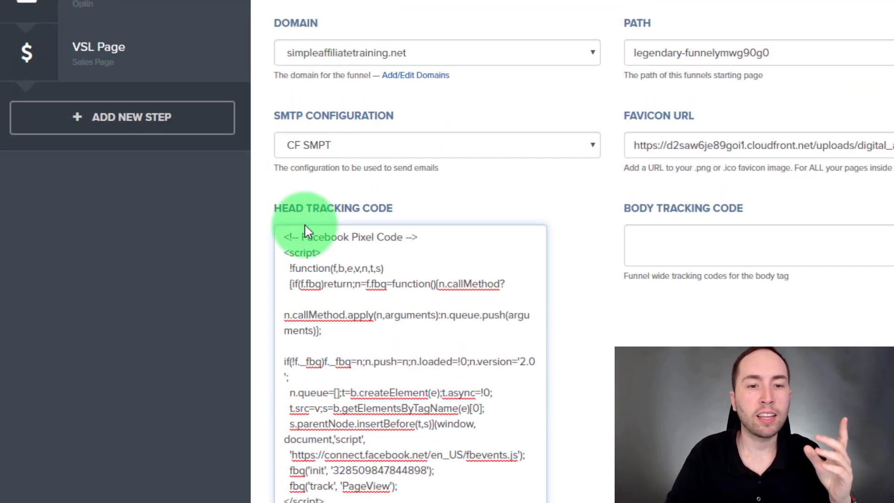
{"action": "scroll", "coordinate": [425, 199], "scroll_direction": "down", "scroll_amount": 3}
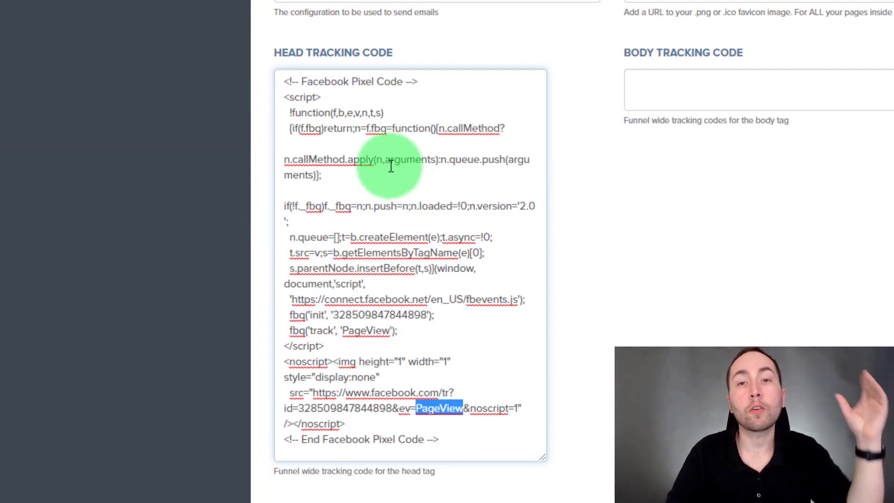
{"action": "left_click", "coordinate": [392, 415]}
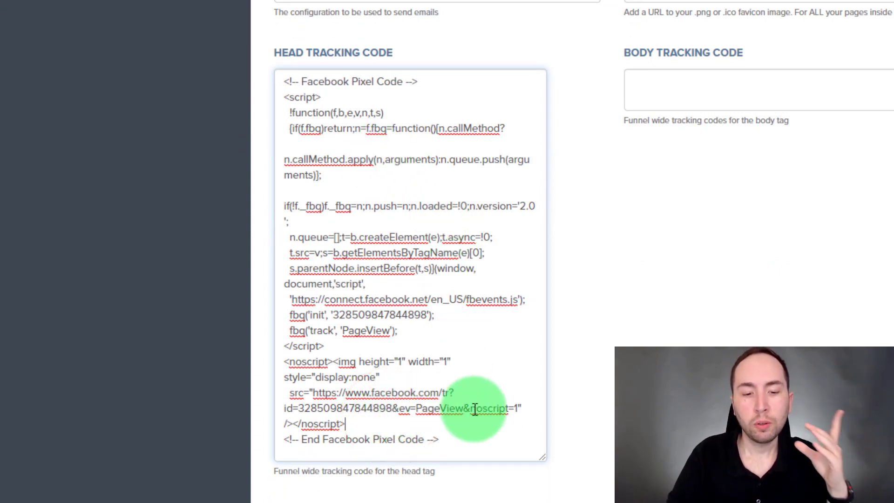
{"action": "left_click", "coordinate": [519, 407]}
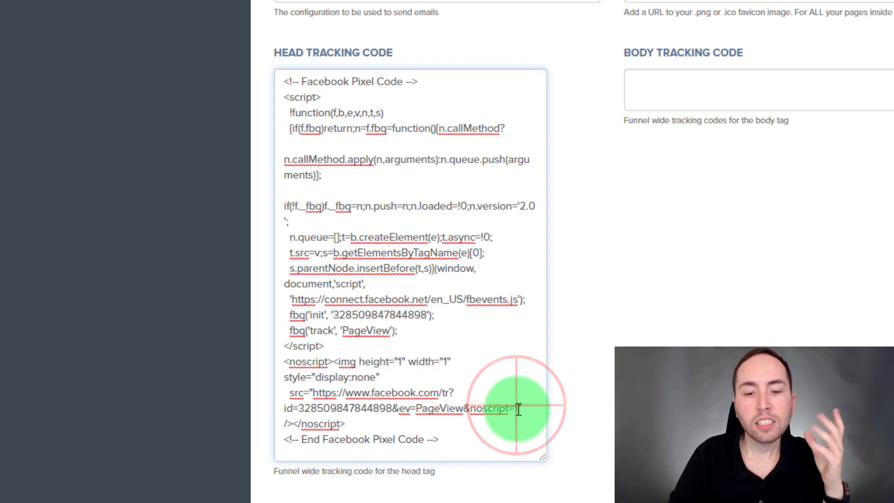
{"action": "left_click_drag", "start_coordinate": [519, 408], "coordinate": [305, 389]}
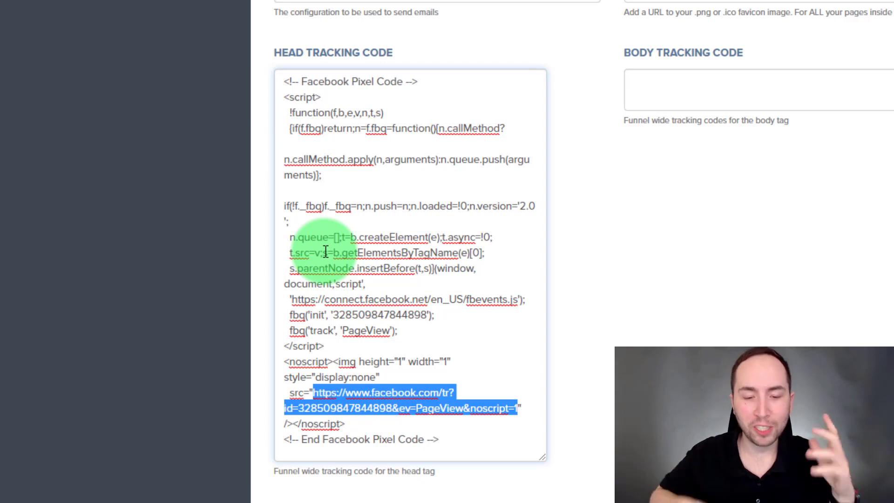
{"action": "right_click", "coordinate": [317, 395]}
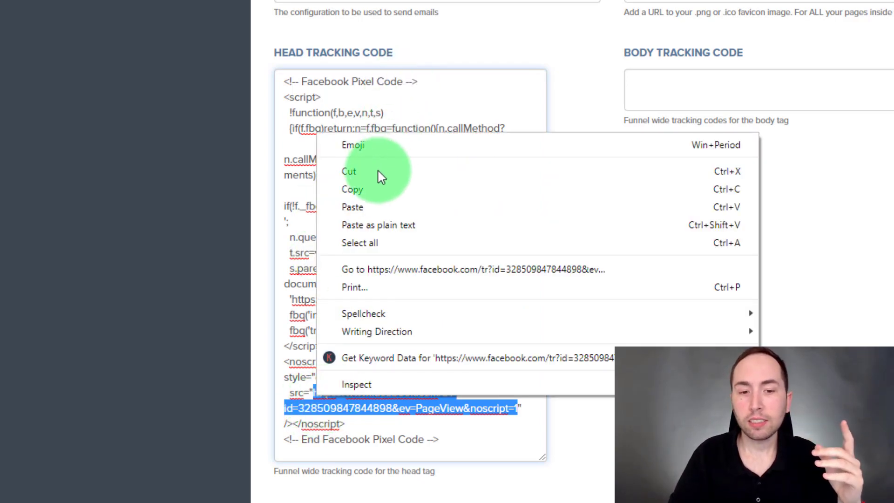
{"action": "left_click", "coordinate": [375, 188]}
- Check where the image URL starts and ends and where its pixel ID sits in the head tracking code
{"action": "left_click", "coordinate": [312, 393]}
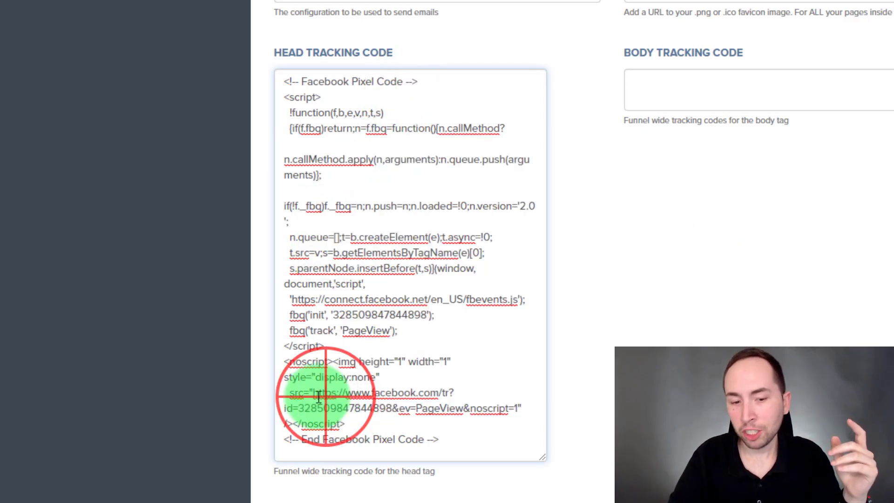
{"action": "left_click", "coordinate": [522, 407]}
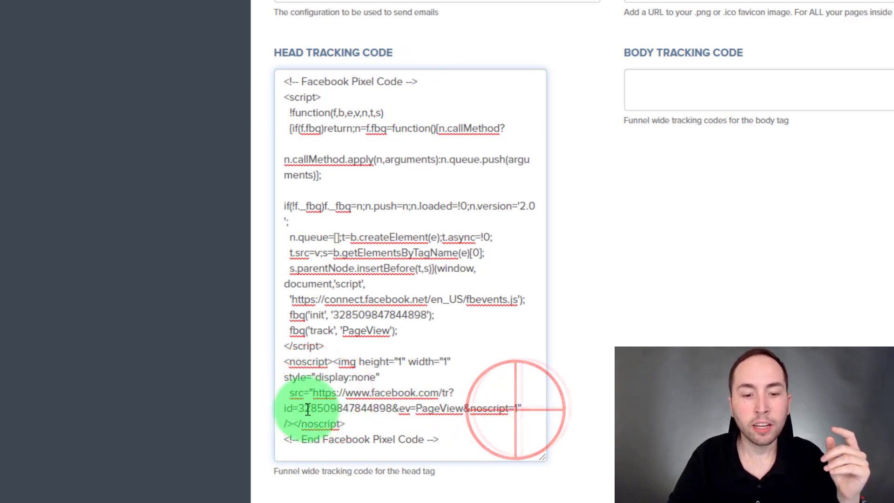
{"action": "left_click_drag", "start_coordinate": [299, 408], "coordinate": [399, 408]}
{"action": "left_click", "coordinate": [398, 407]}
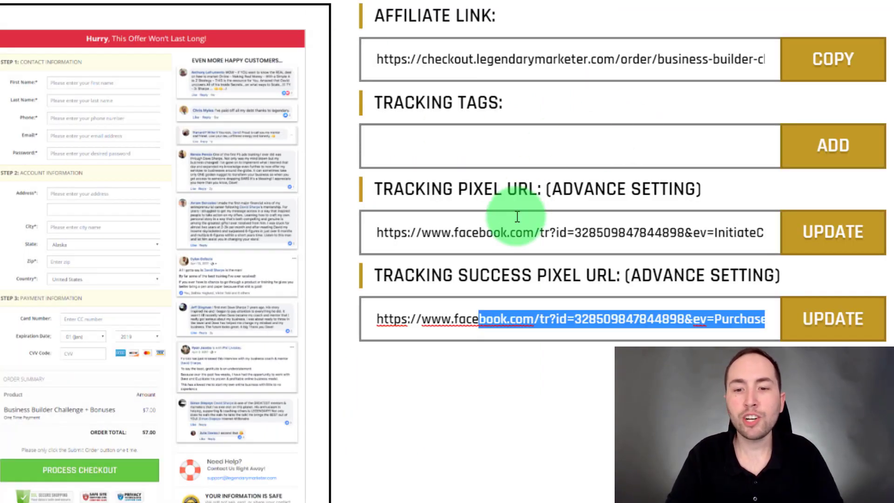
- Return to the affiliate offer page and review which event name each of the two tracking pixel URLs uses
{"action": "left_click", "coordinate": [514, 216]}
{"action": "left_click", "coordinate": [424, 191]}
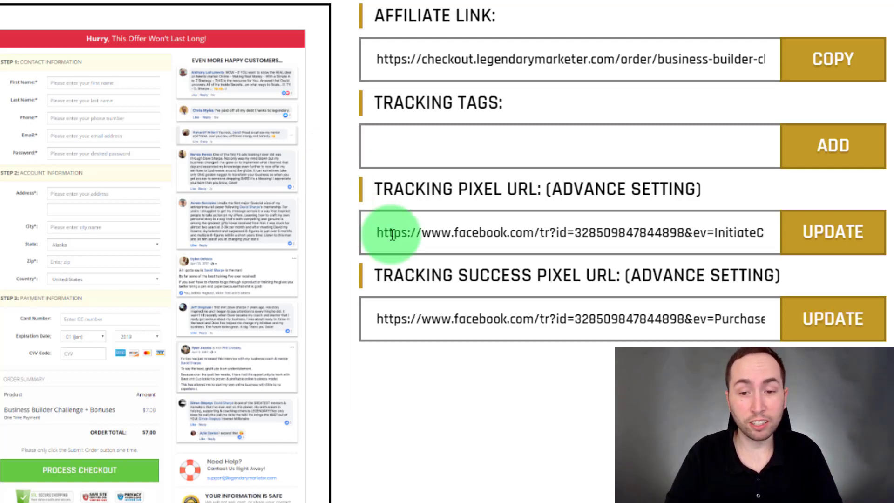
{"action": "left_click_drag", "start_coordinate": [370, 233], "coordinate": [851, 205]}
{"action": "left_click_drag", "start_coordinate": [374, 232], "coordinate": [829, 229]}
{"action": "left_click", "coordinate": [656, 231]}
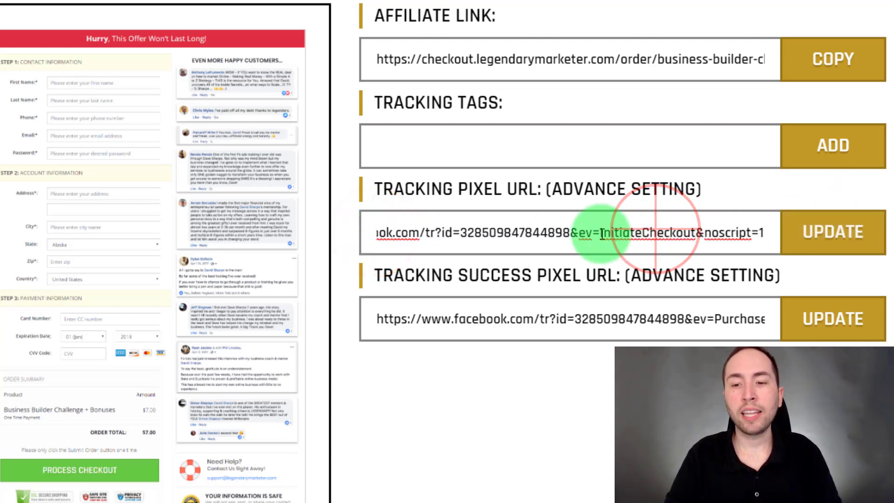
{"action": "left_click_drag", "start_coordinate": [601, 234], "coordinate": [695, 232]}
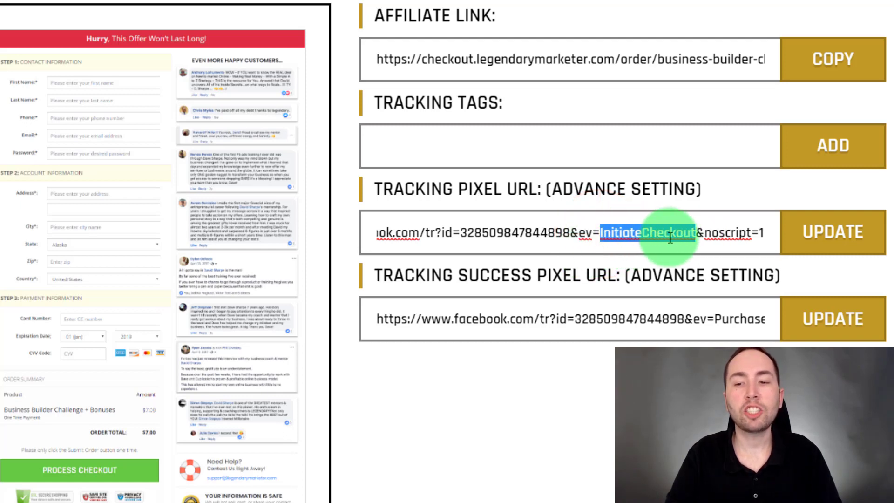
{"action": "left_click_drag", "start_coordinate": [380, 319], "coordinate": [696, 320]}
{"action": "left_click", "coordinate": [655, 321]}
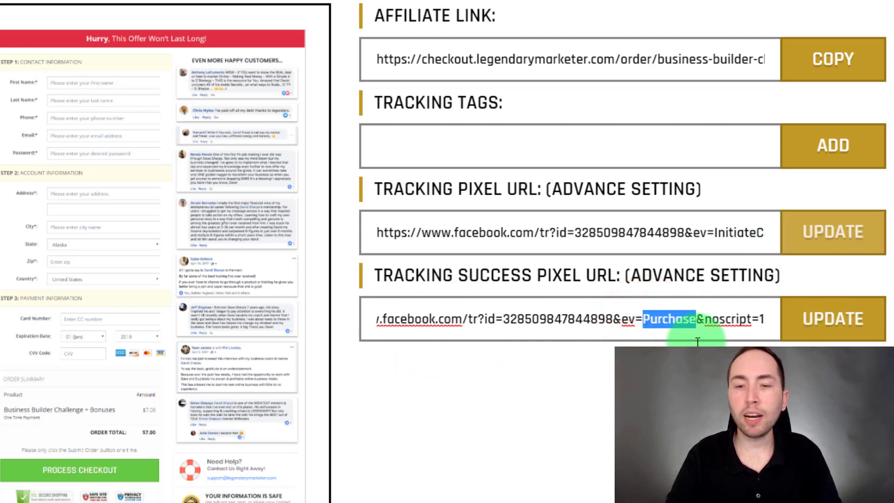
{"action": "left_click", "coordinate": [596, 414]}
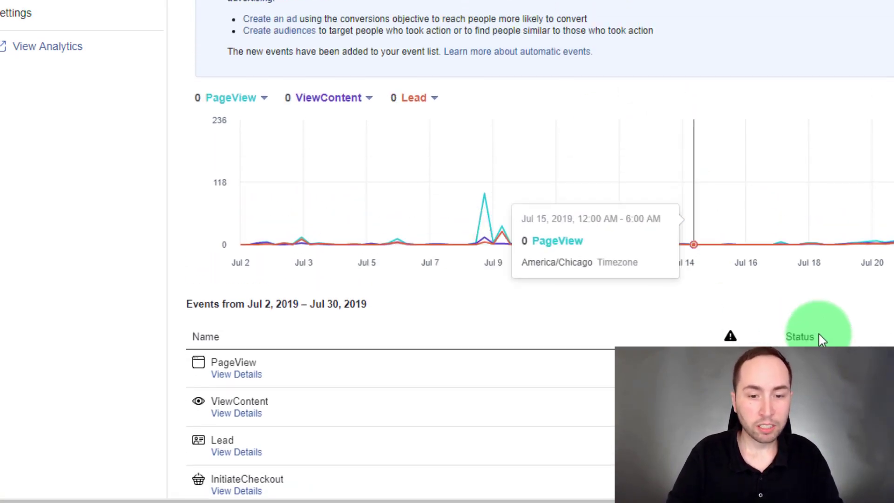
- Review the pixel's event list and limit the event data to the last 7 days
{"action": "scroll", "coordinate": [818, 339], "scroll_direction": "down", "scroll_amount": 1}
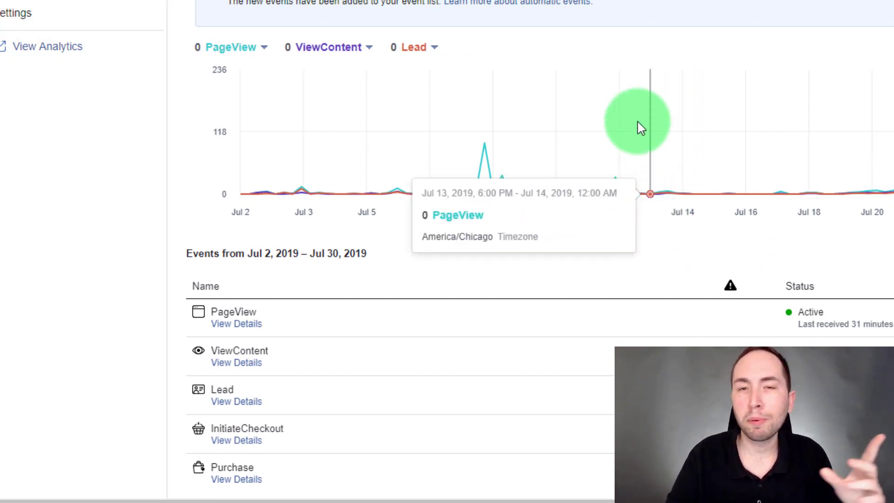
{"action": "left_click", "coordinate": [550, 269]}
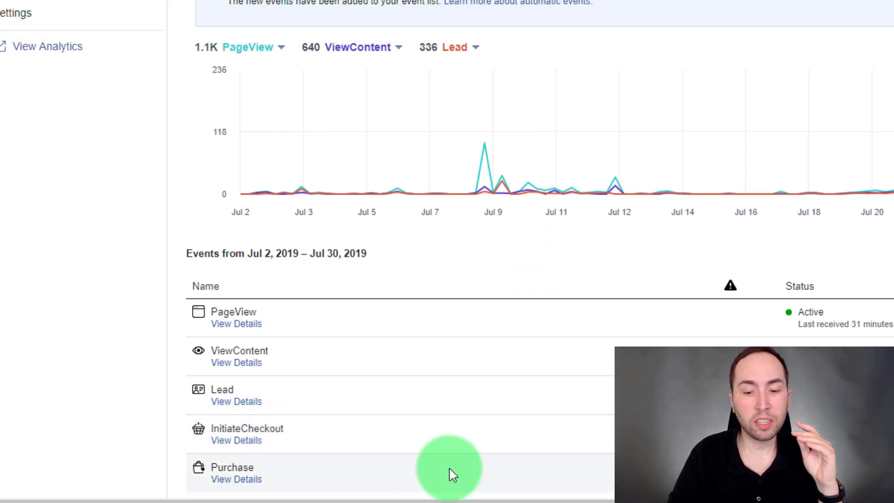
{"action": "left_click", "coordinate": [854, 198]}
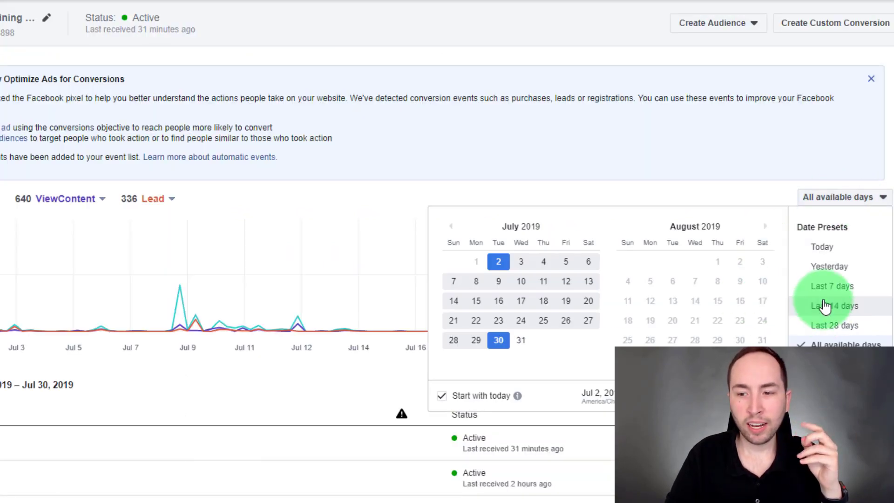
{"action": "left_click", "coordinate": [833, 286]}
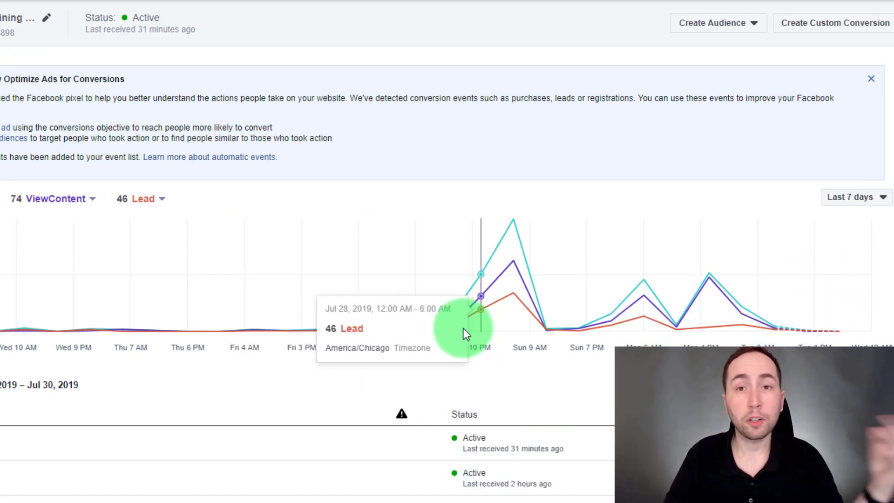
- Start a website traffic custom audience from the SAT Funnel pixel that includes people with the Lead event in the past 7 days
{"action": "scroll", "coordinate": [448, 321], "scroll_direction": "up", "scroll_amount": 1}
{"action": "left_click", "coordinate": [713, 22]}
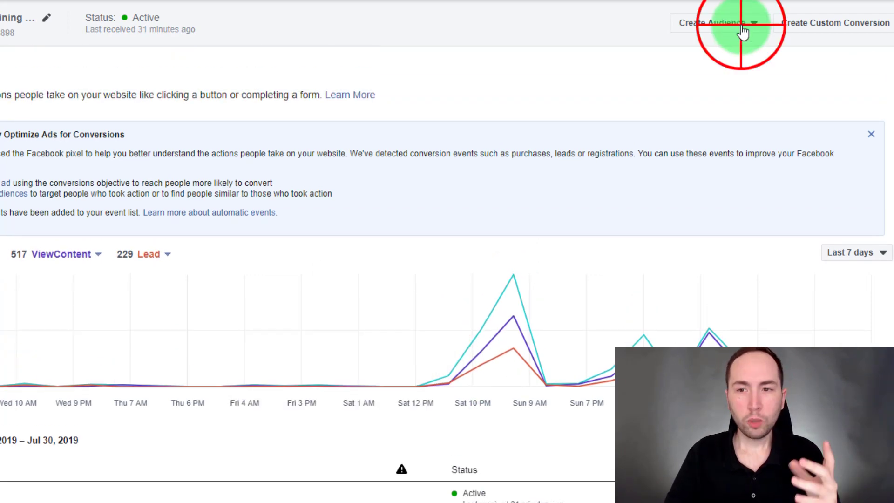
{"action": "left_click", "coordinate": [728, 44]}
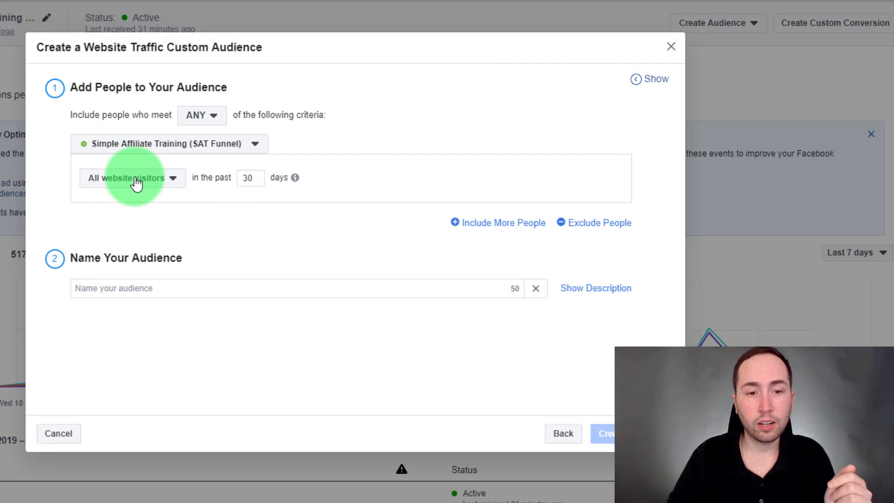
{"action": "left_click", "coordinate": [136, 183]}
{"action": "left_click", "coordinate": [108, 353]}
{"action": "left_click", "coordinate": [182, 177]}
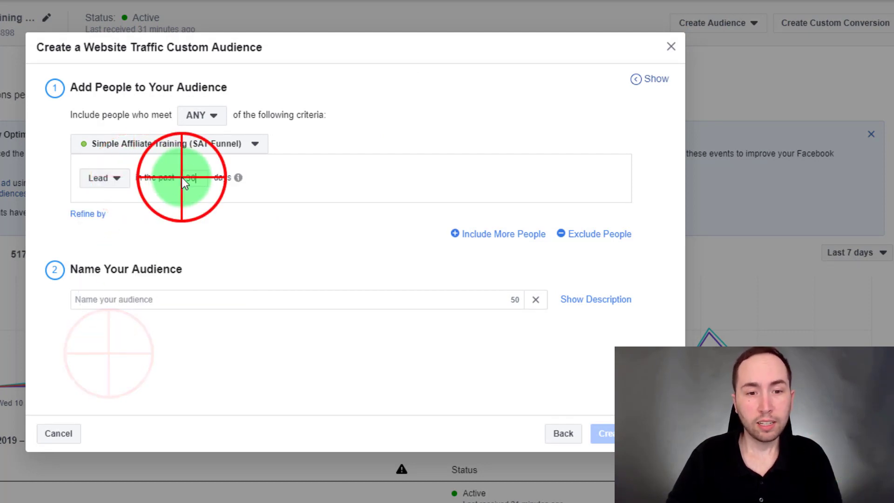
{"action": "key", "text": "BackSpace"}
{"action": "key", "text": "BackSpace"}
{"action": "type", "text": "7"}
{"action": "left_click", "coordinate": [261, 241]}
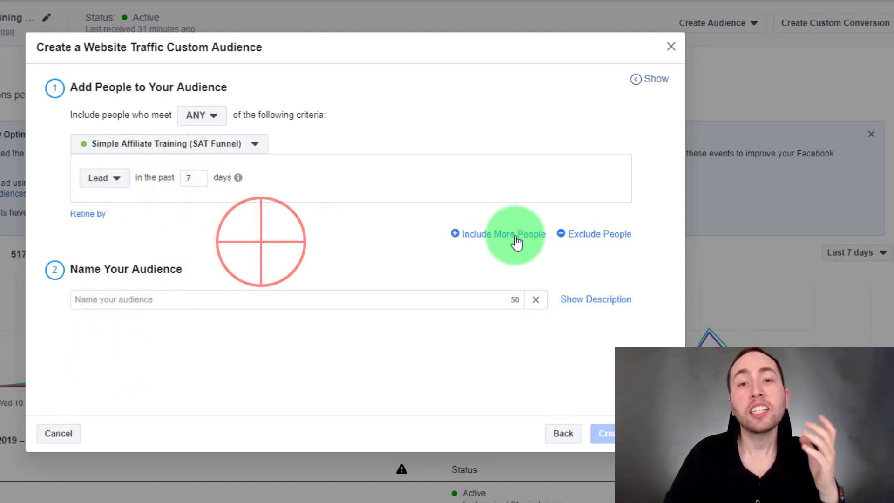
- Exclude people from the audience who triggered the InitiateCheckout event in the past 7 days
{"action": "left_click", "coordinate": [591, 234]}
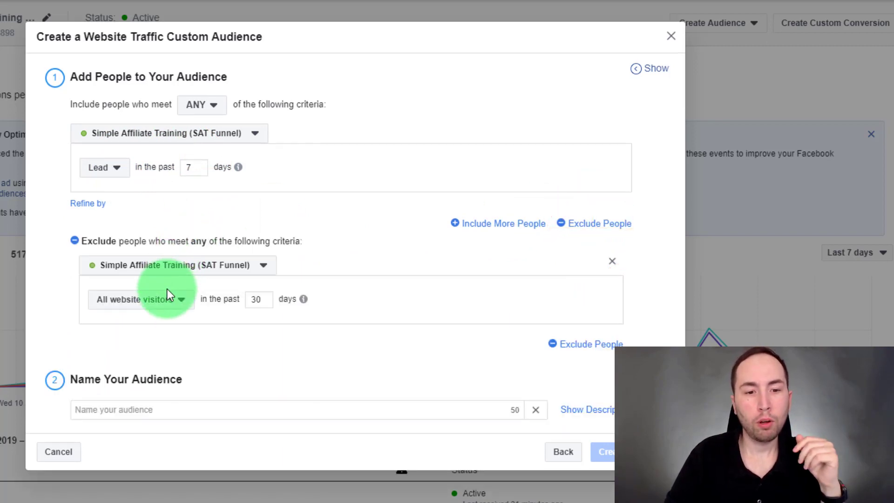
{"action": "left_click", "coordinate": [165, 297]}
{"action": "left_click", "coordinate": [177, 464]}
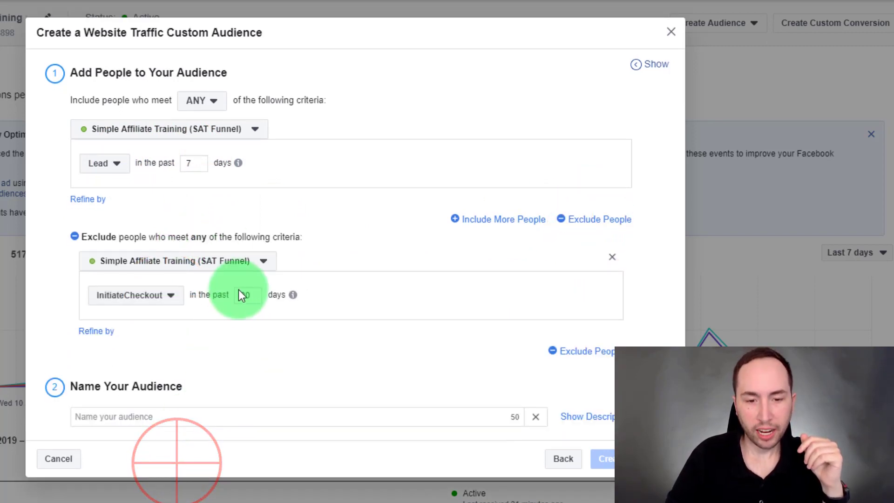
{"action": "left_click", "coordinate": [245, 294]}
{"action": "key", "text": "BackSpace"}
{"action": "key", "text": "BackSpace"}
{"action": "type", "text": "7"}
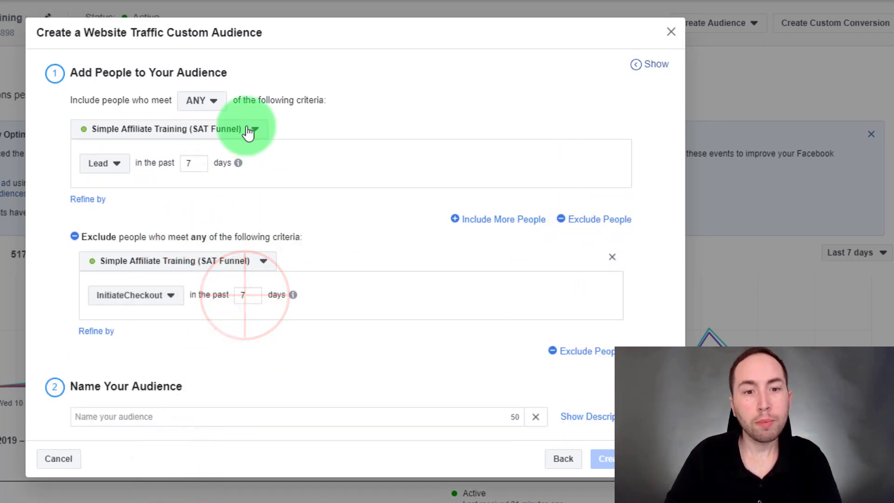
- Require ALL inclusion criteria and create the audience under the name "Include Lead - Exclude IntiateCheckout - 7 days"
{"action": "left_click", "coordinate": [212, 100]}
{"action": "left_click", "coordinate": [214, 143]}
{"action": "left_click", "coordinate": [174, 416]}
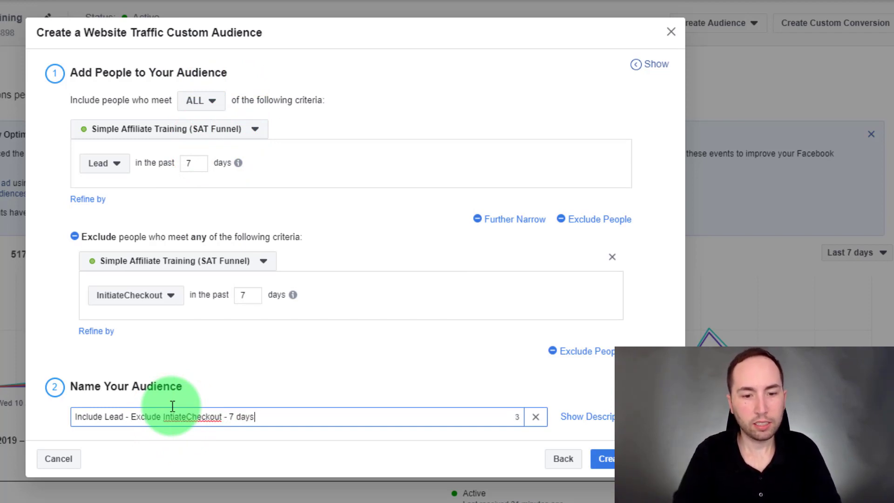
{"action": "left_click", "coordinate": [350, 378]}
{"action": "left_click", "coordinate": [605, 458]}
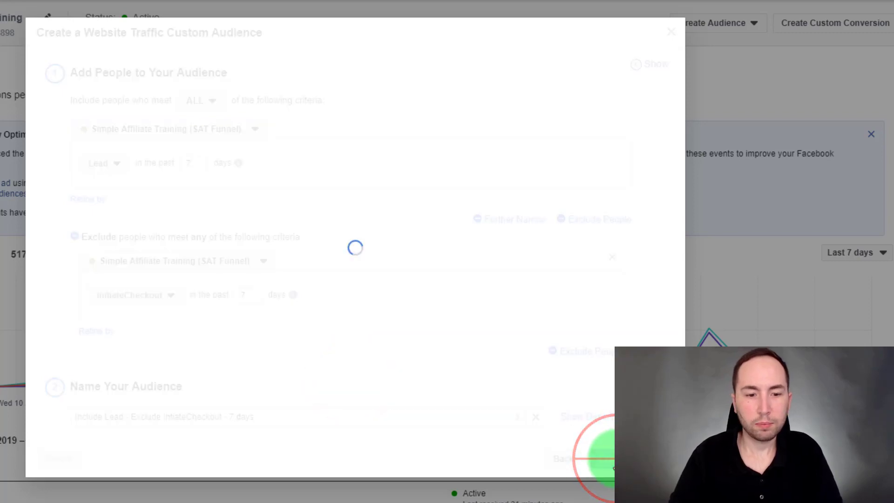
- Start another website traffic custom audience that includes people with the InitiateCheckout event in the past 7 days
{"action": "left_click", "coordinate": [703, 23]}
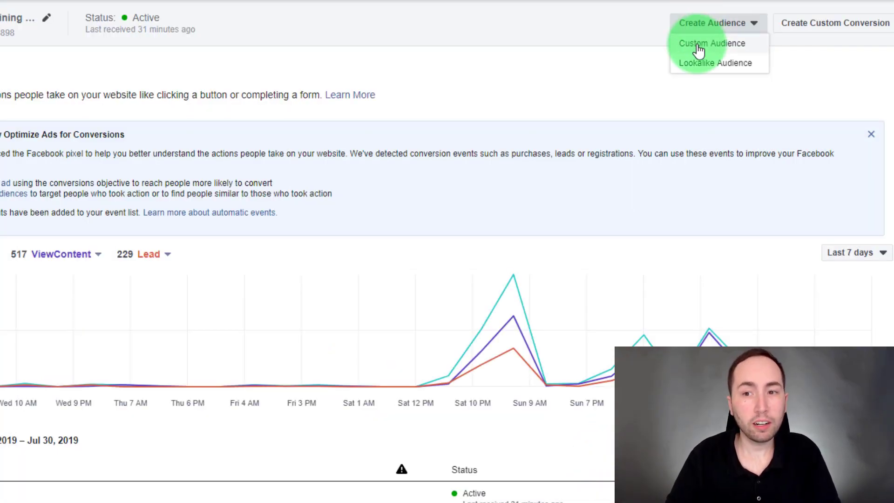
{"action": "left_click", "coordinate": [697, 42]}
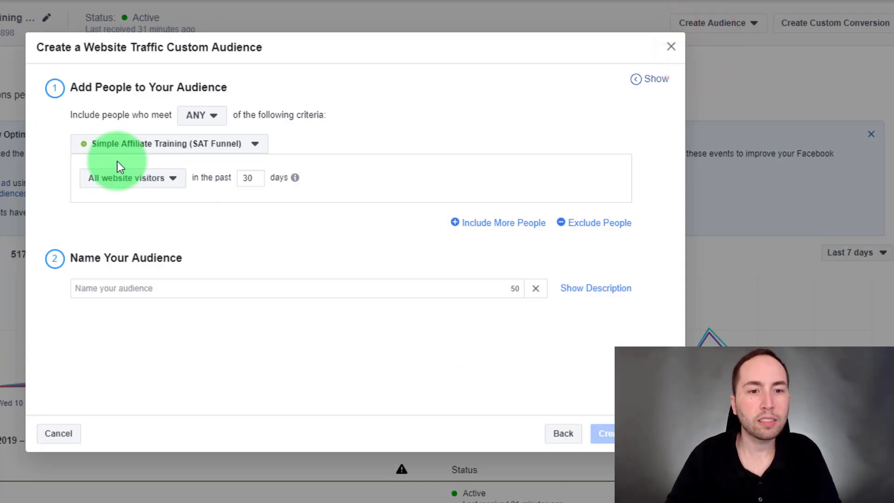
{"action": "left_click", "coordinate": [119, 176]}
{"action": "scroll", "coordinate": [135, 358], "scroll_direction": "down", "scroll_amount": 1}
{"action": "left_click", "coordinate": [135, 356]}
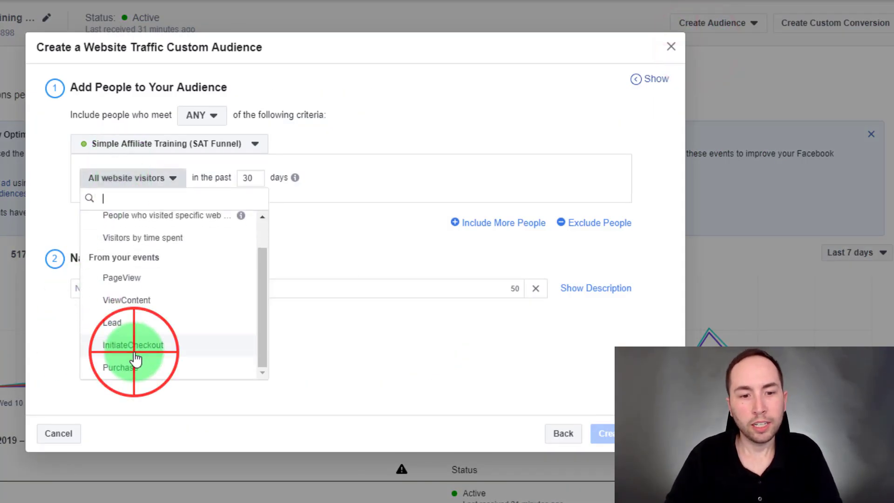
{"action": "double_click", "coordinate": [241, 178]}
{"action": "type", "text": "7"}
{"action": "left_click", "coordinate": [334, 228]}
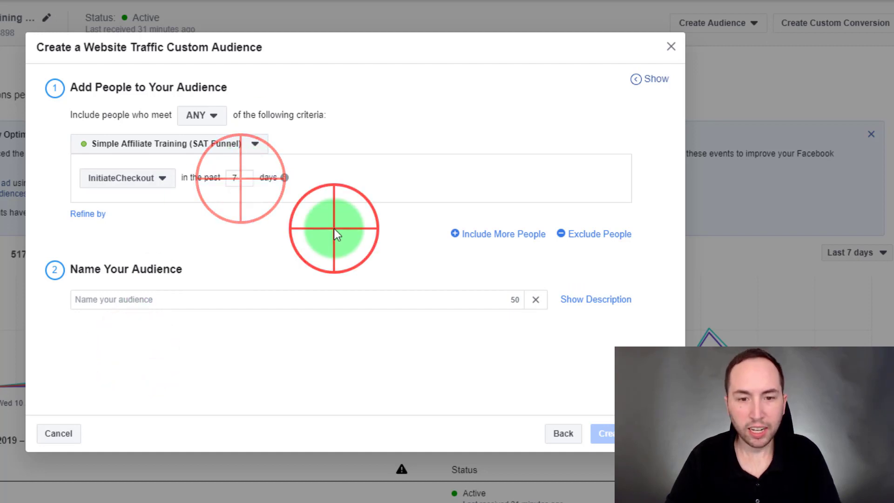
- Exclude people from this audience who triggered the Purchase event in the past 7 days
{"action": "left_click", "coordinate": [586, 235]}
{"action": "left_click", "coordinate": [181, 297]}
{"action": "left_click", "coordinate": [180, 481]}
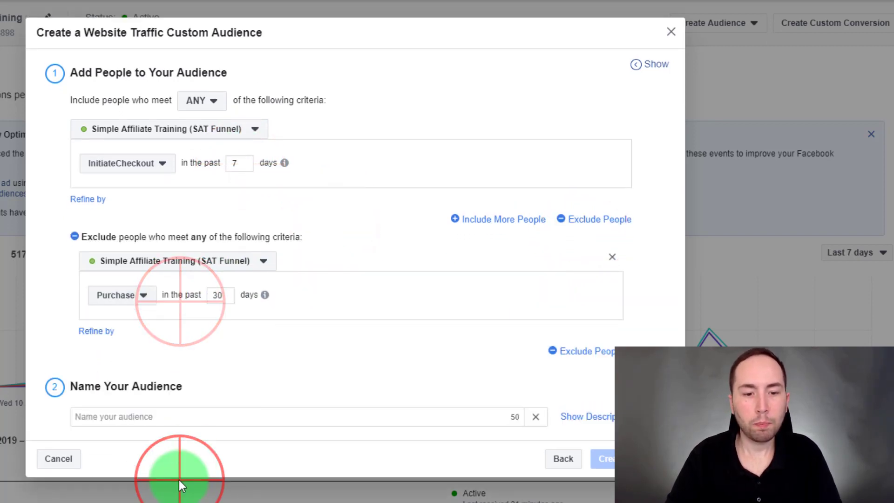
{"action": "double_click", "coordinate": [228, 295]}
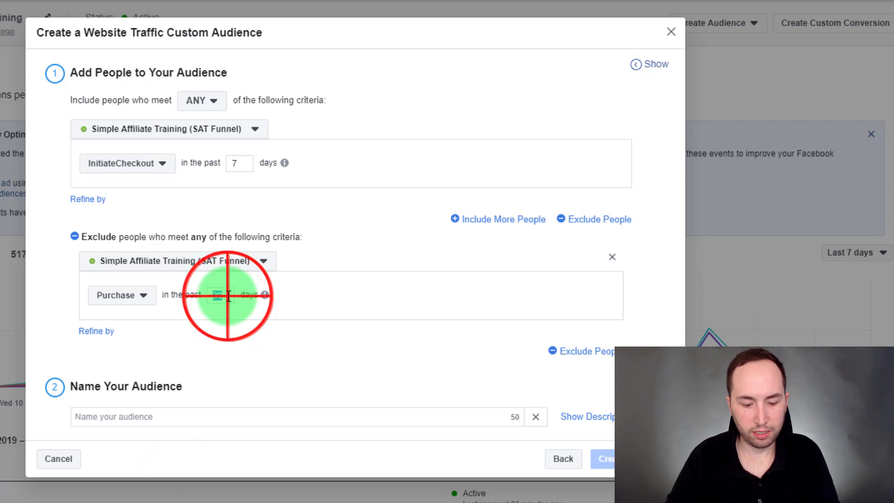
{"action": "type", "text": "7"}
- Require ALL inclusion criteria, create the audience as "Include InitateCheckout - Exclude Purchase" and close the dialog
{"action": "left_click", "coordinate": [202, 100]}
{"action": "left_click", "coordinate": [201, 138]}
{"action": "left_click", "coordinate": [159, 388]}
{"action": "type", "text": "Include InitateCheckout - Exclude Purchas"}
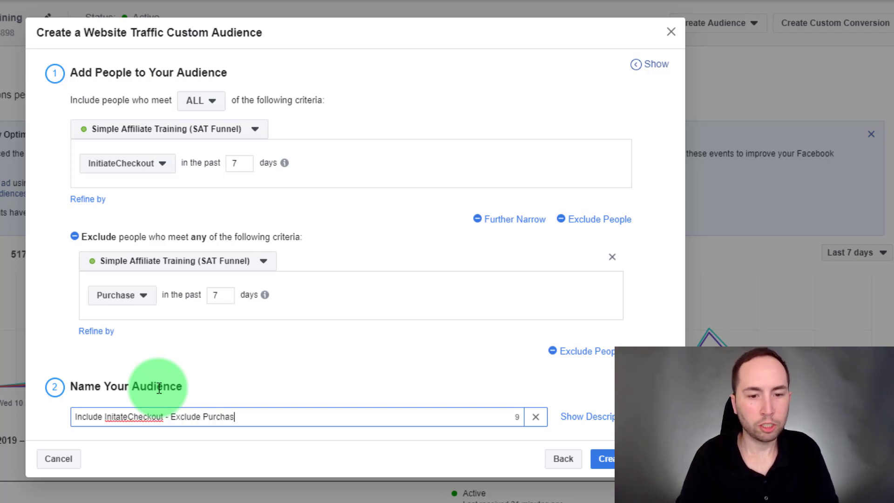
{"action": "type", "text": "e"}
{"action": "left_click", "coordinate": [300, 287]}
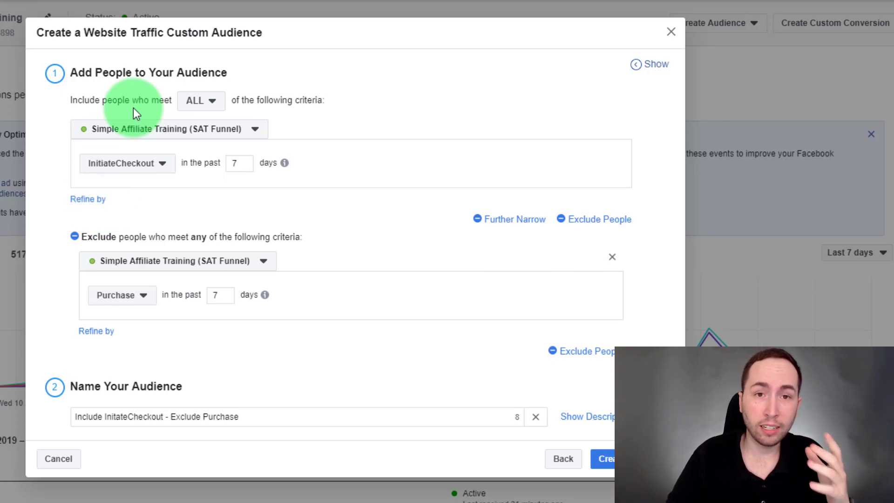
{"action": "left_click", "coordinate": [302, 341]}
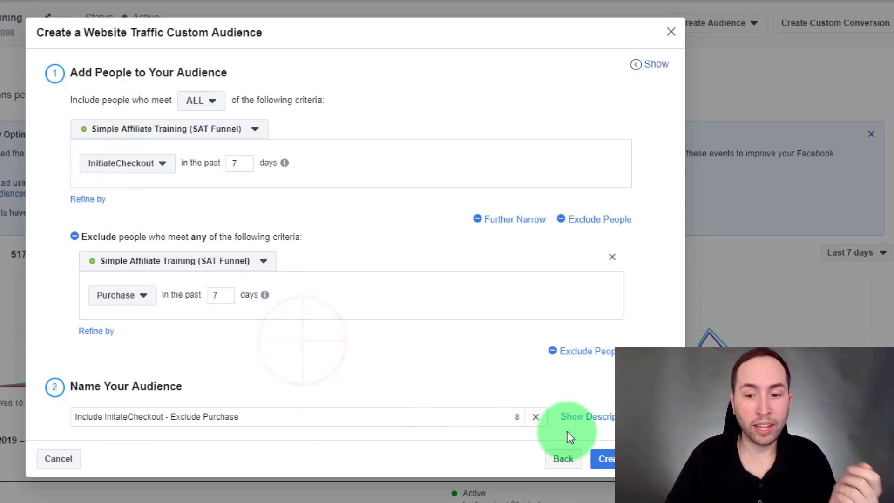
{"action": "left_click", "coordinate": [607, 458]}
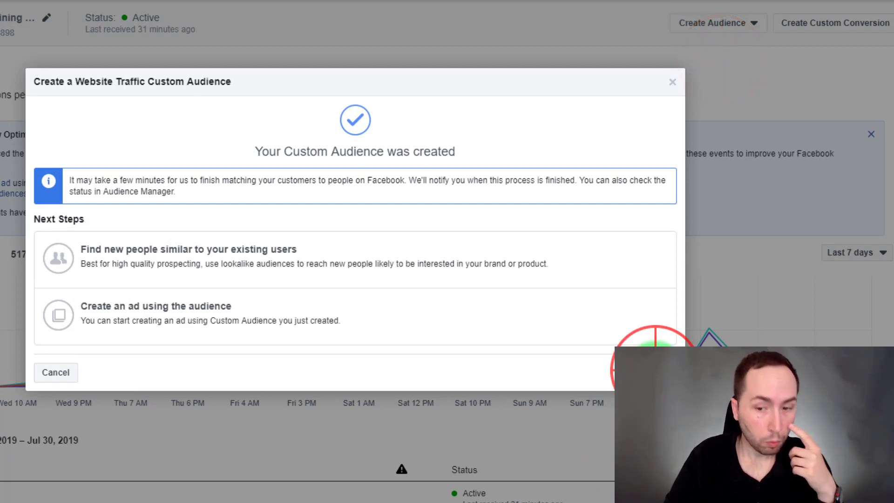
{"action": "left_click", "coordinate": [655, 373]}
- Start a new custom audience that must meet ALL criteria and includes the Purchase event in the past 7 days
{"action": "left_click", "coordinate": [712, 22]}
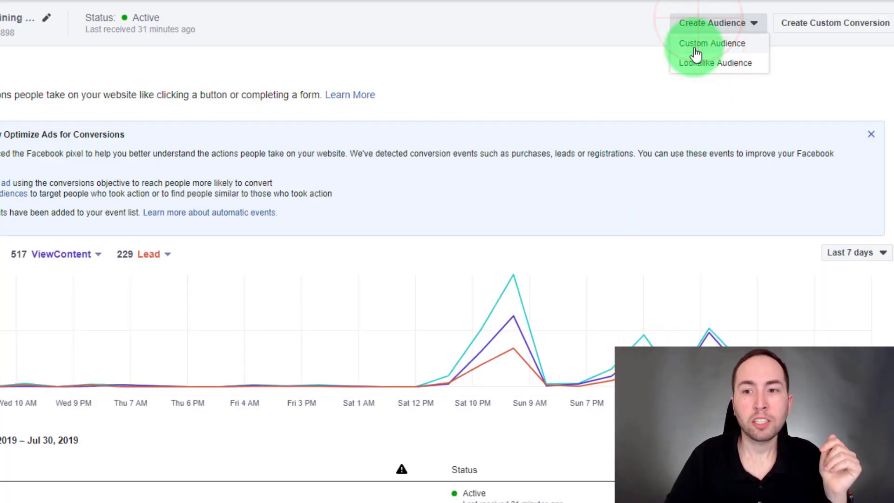
{"action": "left_click", "coordinate": [695, 45]}
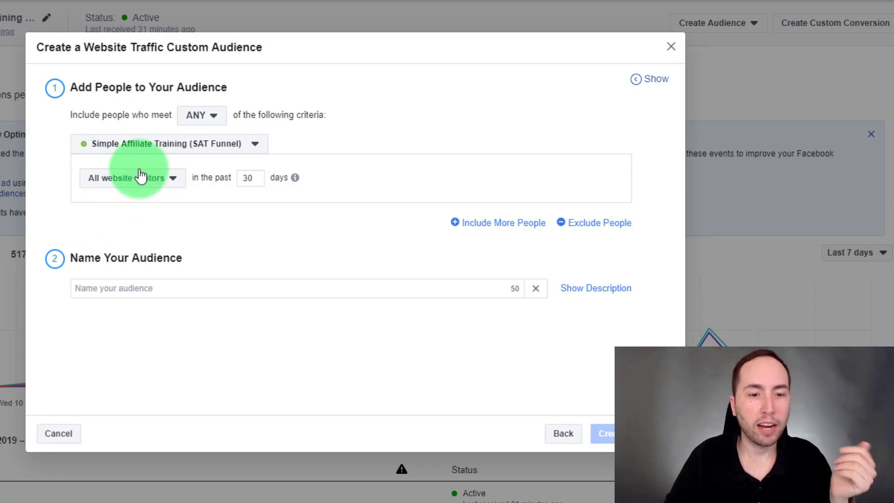
{"action": "left_click", "coordinate": [139, 173]}
{"action": "scroll", "coordinate": [116, 340], "scroll_direction": "down", "scroll_amount": 1}
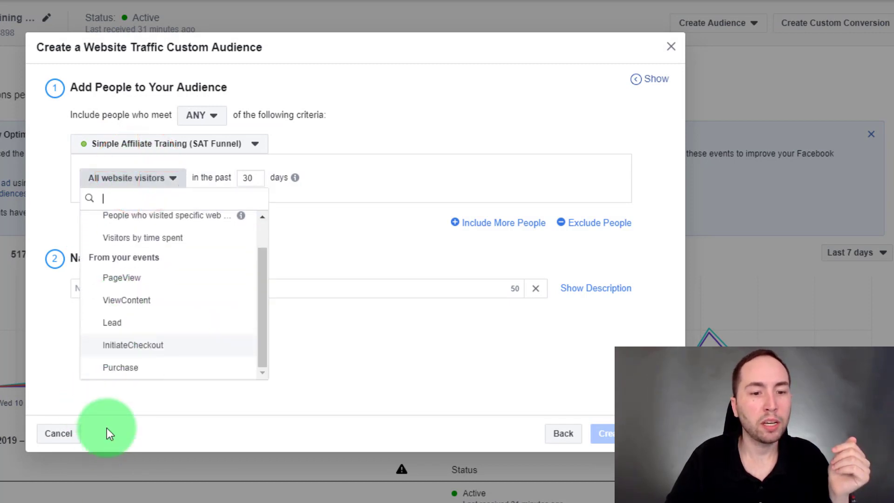
{"action": "left_click", "coordinate": [120, 382]}
{"action": "left_click", "coordinate": [136, 175]}
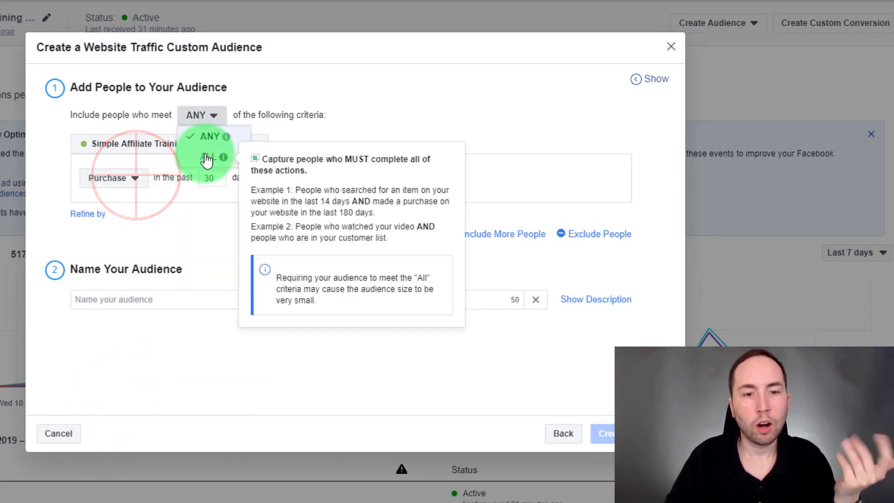
{"action": "left_click", "coordinate": [209, 157]}
{"action": "double_click", "coordinate": [207, 179]}
{"action": "type", "text": "7"}
{"action": "left_click", "coordinate": [195, 268]}
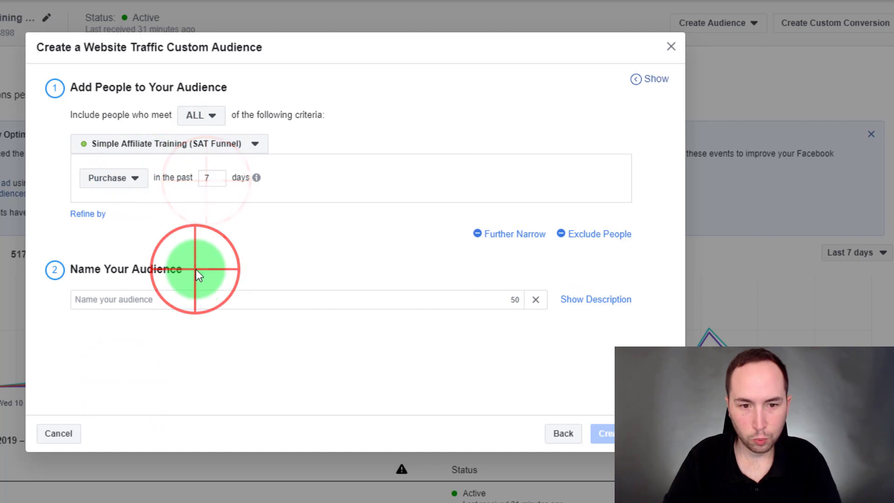
- Name the purchase audience "Include Purchase - 7 days" and create it
{"action": "left_click", "coordinate": [184, 301]}
{"action": "type", "text": "Include Purchase - 7 days"}
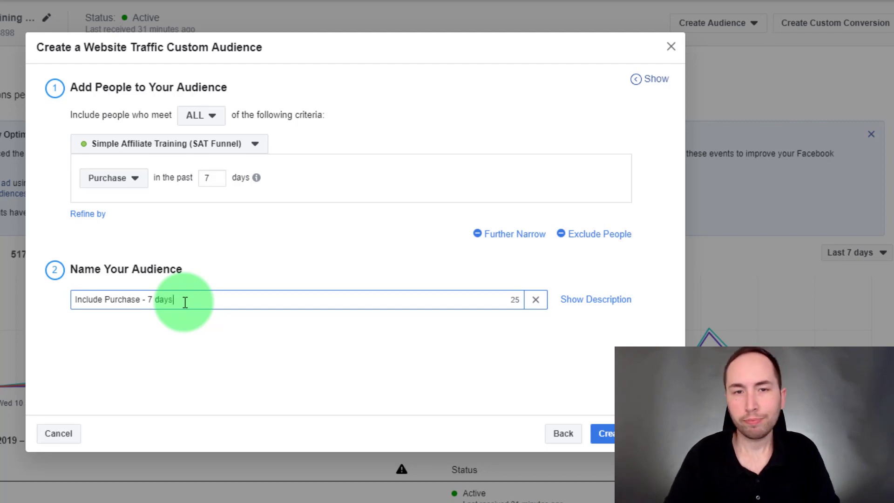
{"action": "left_click", "coordinate": [271, 261]}
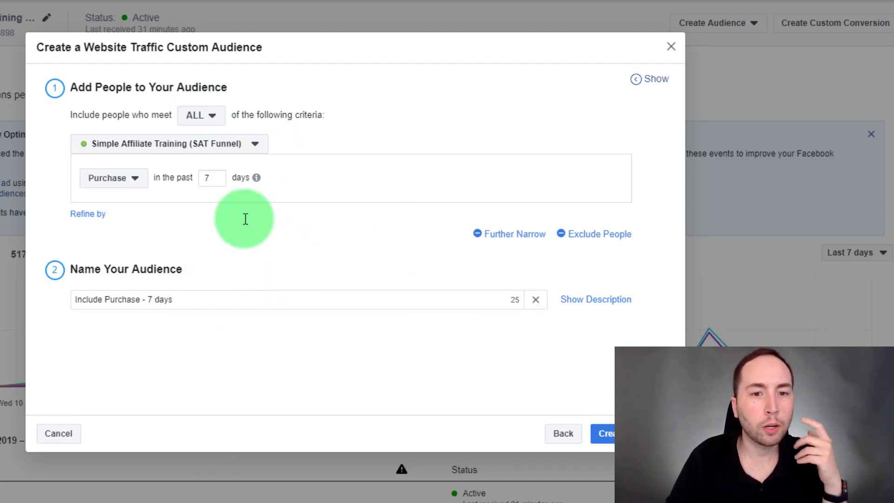
{"action": "left_click", "coordinate": [606, 433]}
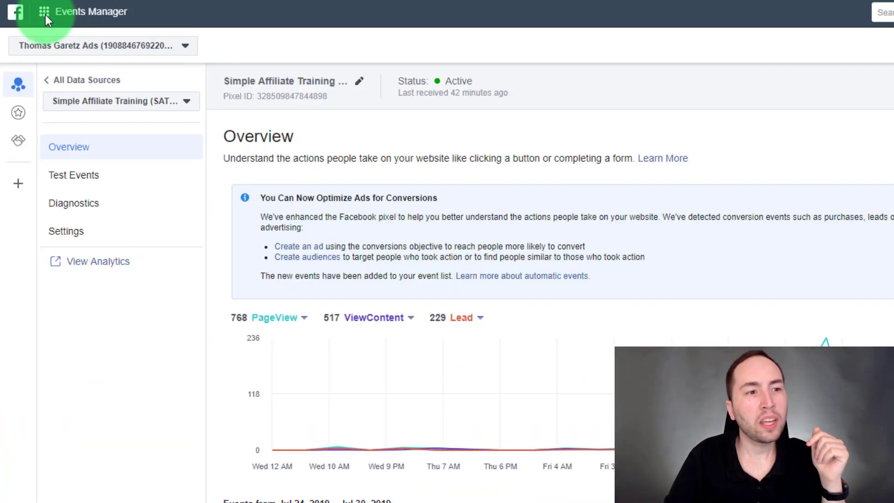
- Switch from Events Manager to the ad account's Audiences page
{"action": "left_click", "coordinate": [44, 12]}
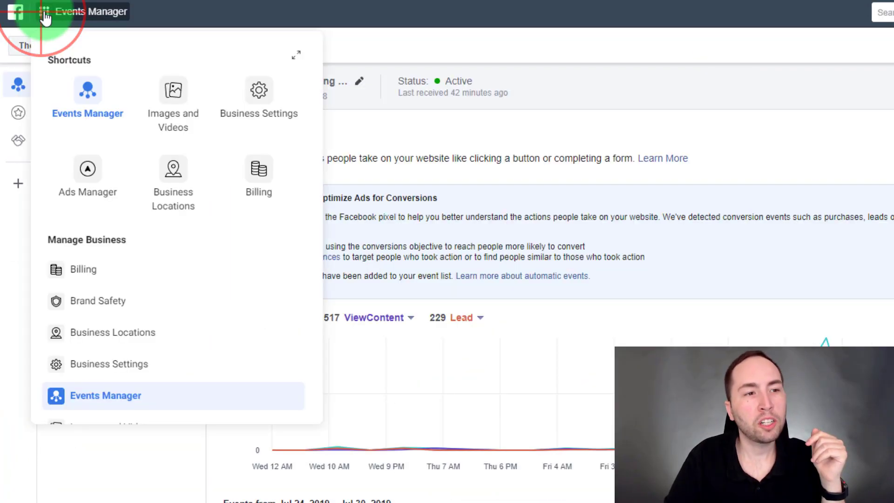
{"action": "scroll", "coordinate": [80, 303], "scroll_direction": "down", "scroll_amount": 8}
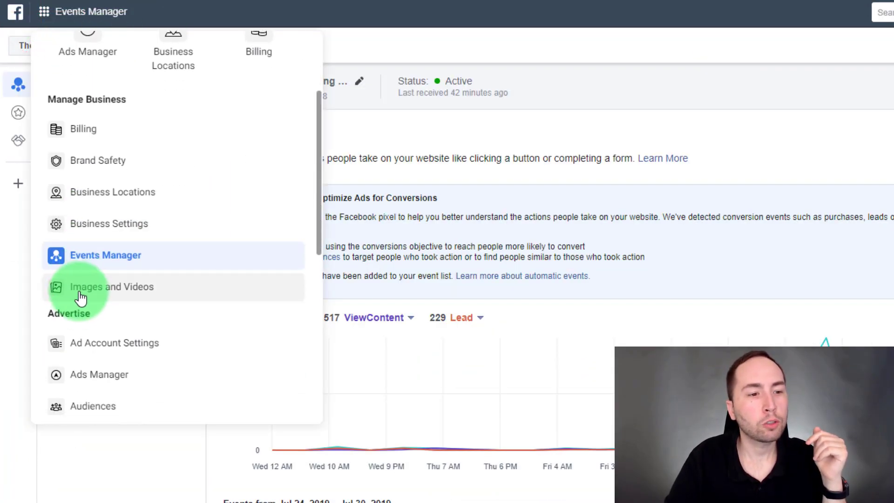
{"action": "scroll", "coordinate": [83, 294], "scroll_direction": "down", "scroll_amount": 2}
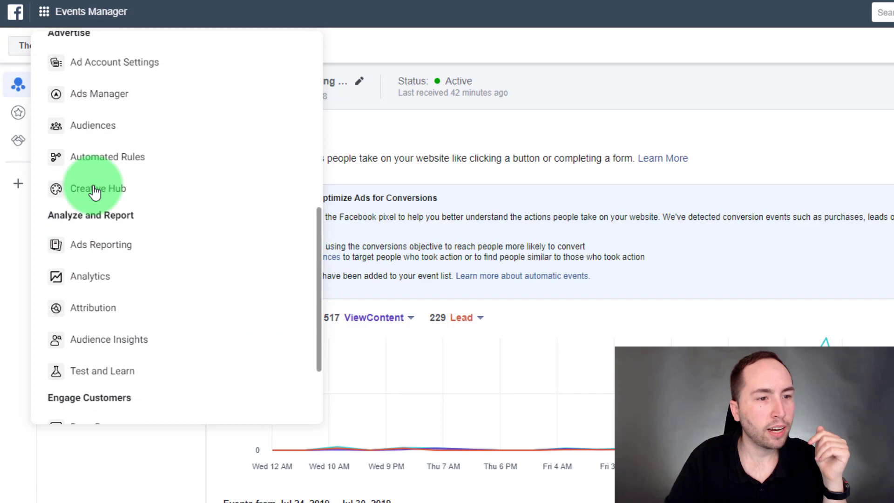
{"action": "left_click", "coordinate": [96, 126]}
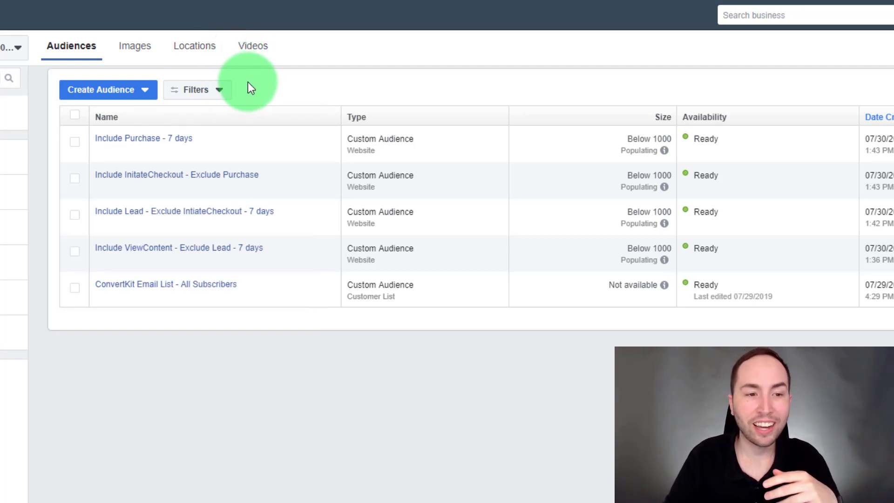
- Start a custom audience from a customer file that doesn't include LTV
{"action": "left_click", "coordinate": [136, 87]}
{"action": "left_click", "coordinate": [117, 114]}
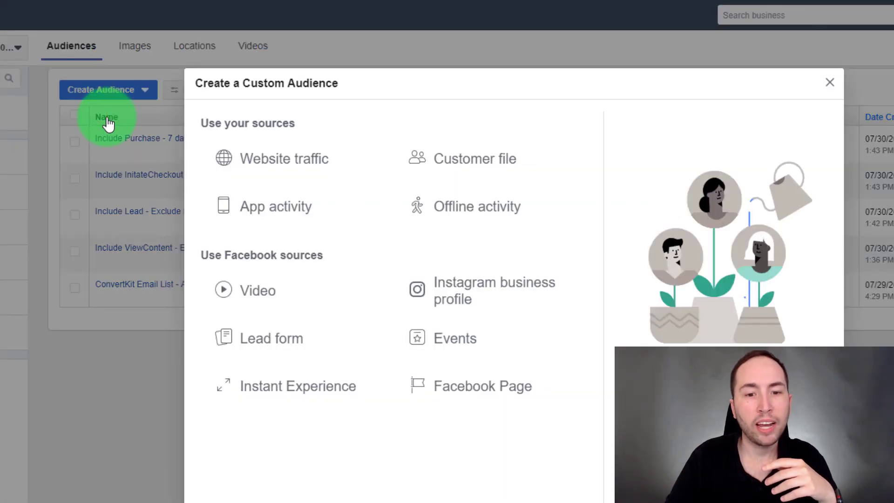
{"action": "left_click", "coordinate": [438, 164]}
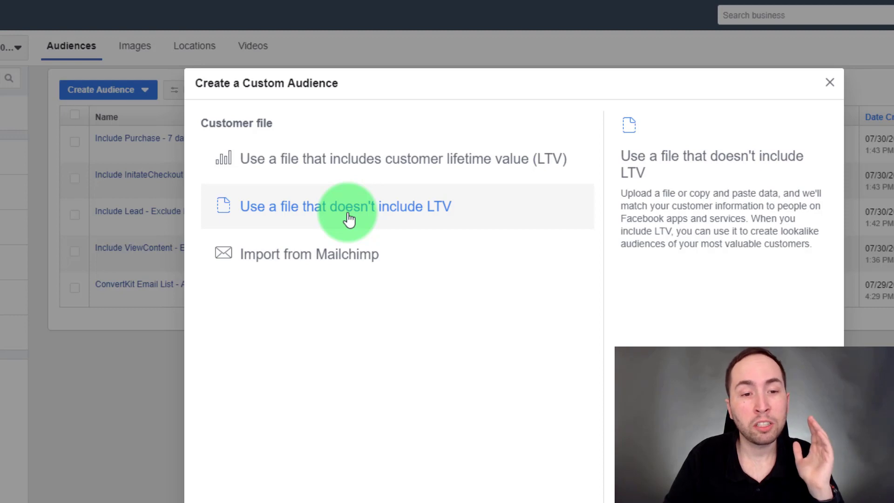
{"action": "left_click", "coordinate": [347, 214]}
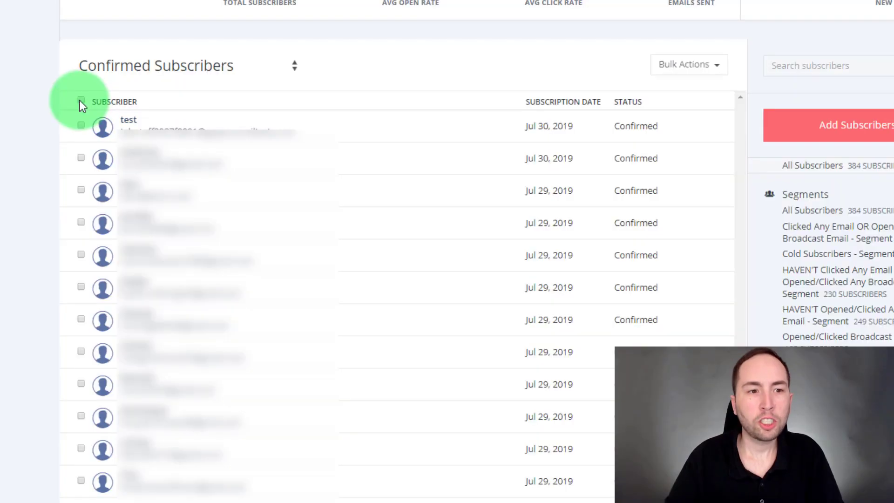
- Select all confirmed subscribers in the ConvertKit account and bring up the bulk options that include exporting them
{"action": "left_click", "coordinate": [81, 101]}
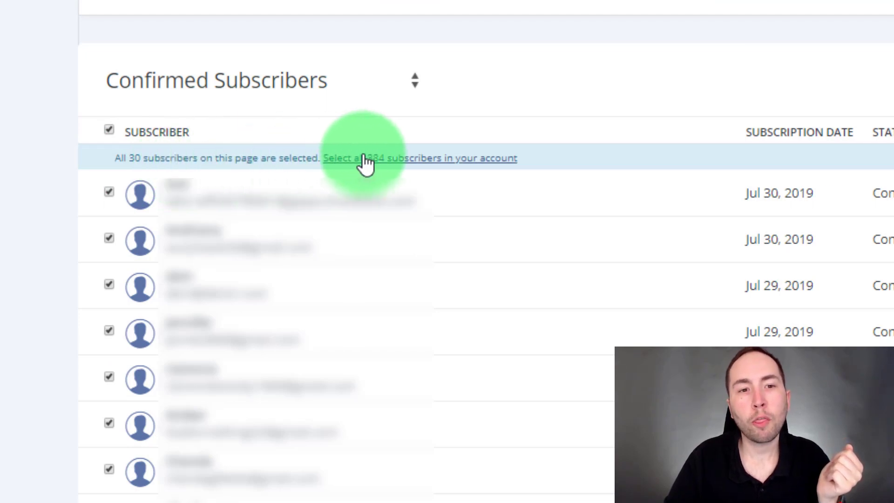
{"action": "left_click", "coordinate": [378, 161]}
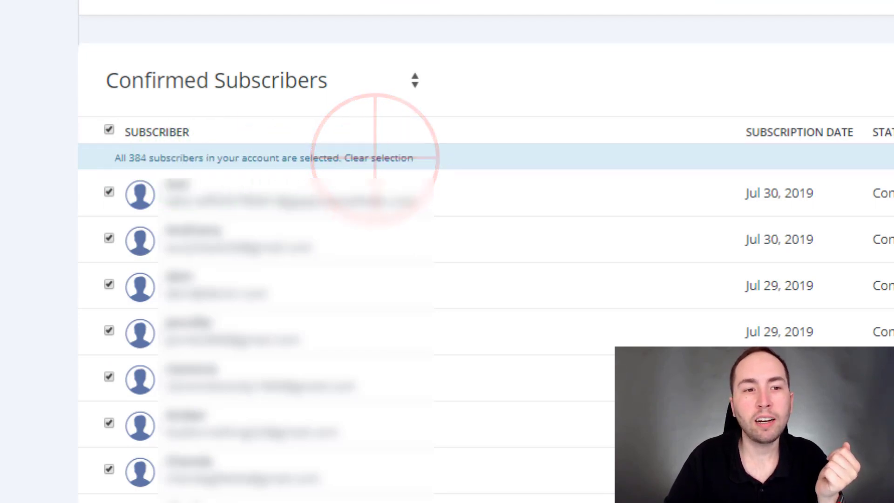
{"action": "left_click", "coordinate": [684, 66]}
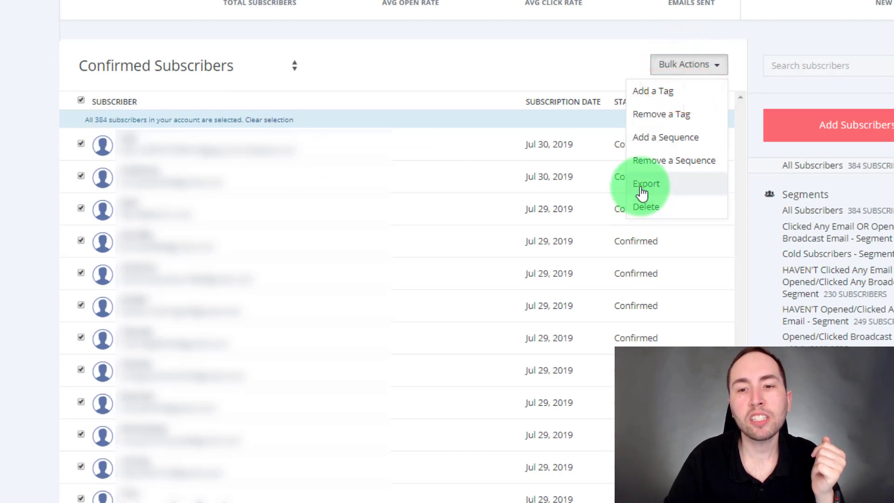
{"action": "left_click", "coordinate": [488, 77]}
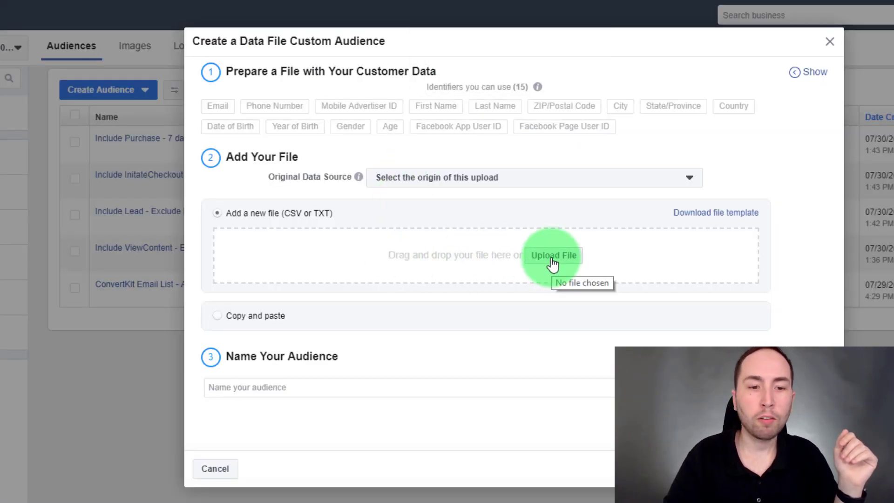
- Leave the customer file audience setup and check the size availability of the "ConvertKit Email List - All Subscribers" audience
{"action": "left_click", "coordinate": [224, 389]}
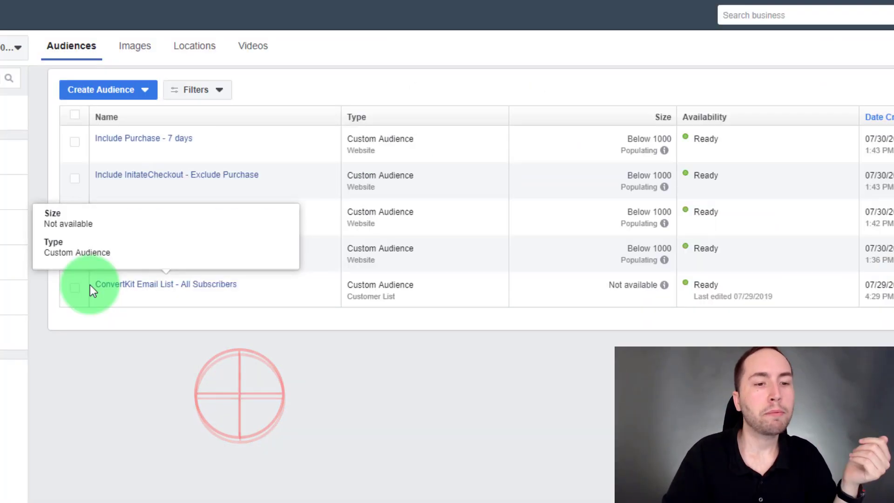
{"action": "left_click", "coordinate": [309, 357]}
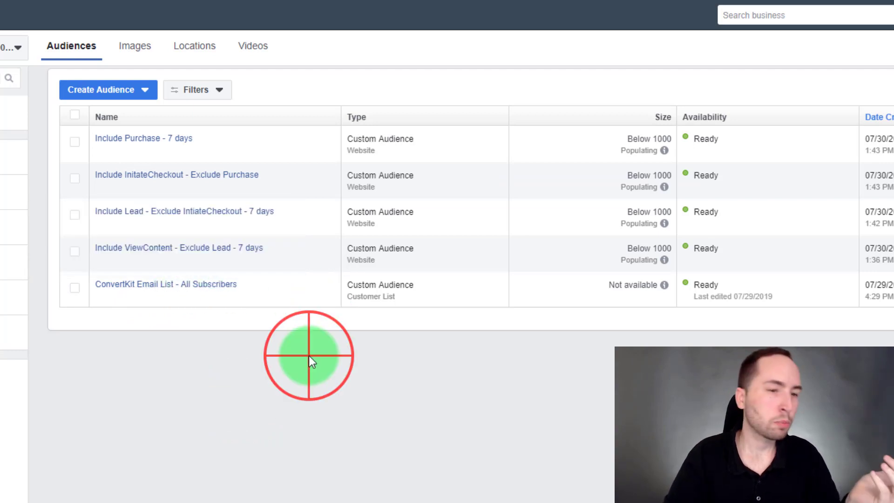
{"action": "mouse_move", "coordinate": [664, 285]}
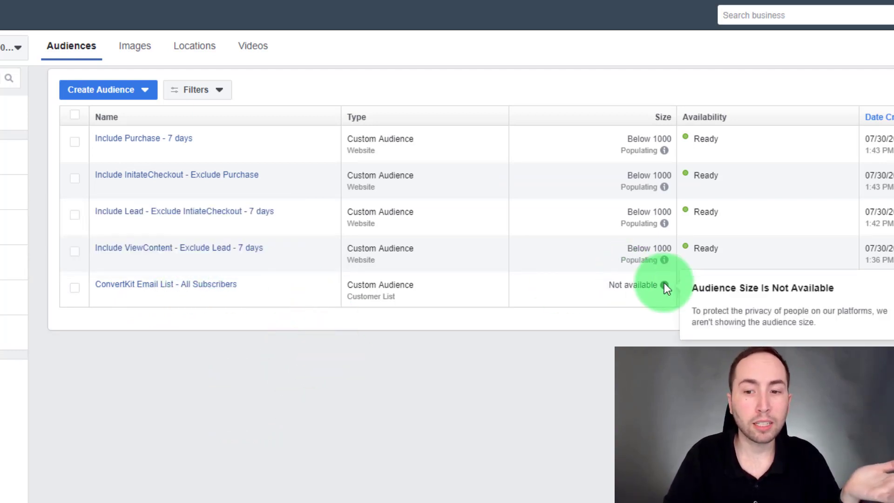
{"action": "left_click", "coordinate": [639, 326]}
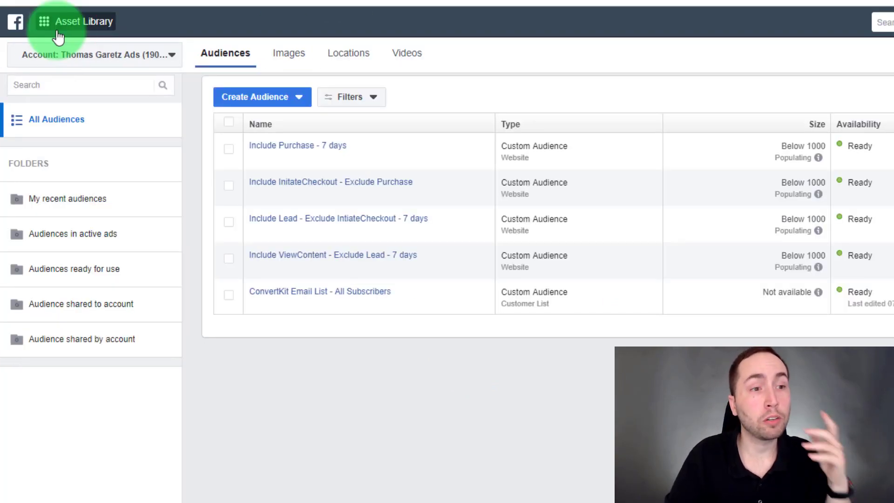
- Go from the Asset Library to Ads Manager and dismiss the welcome message
{"action": "left_click", "coordinate": [44, 20]}
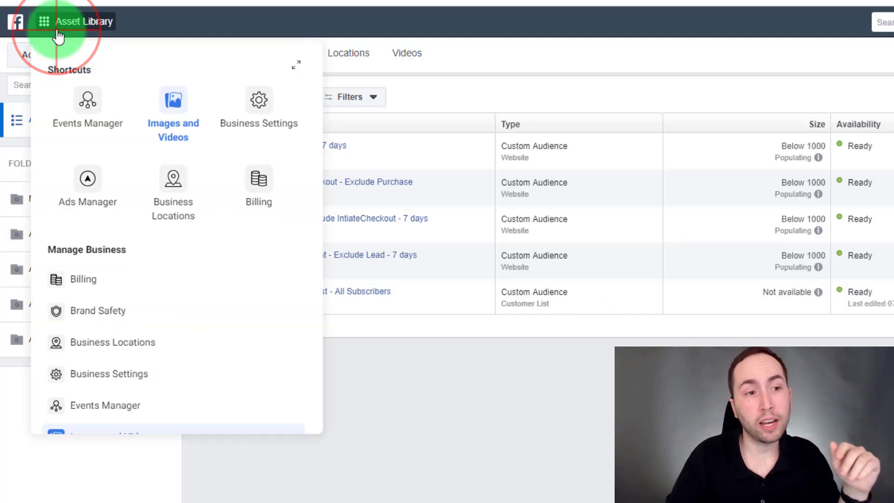
{"action": "scroll", "coordinate": [160, 223], "scroll_direction": "down", "scroll_amount": 3}
{"action": "scroll", "coordinate": [161, 217], "scroll_direction": "down", "scroll_amount": 5}
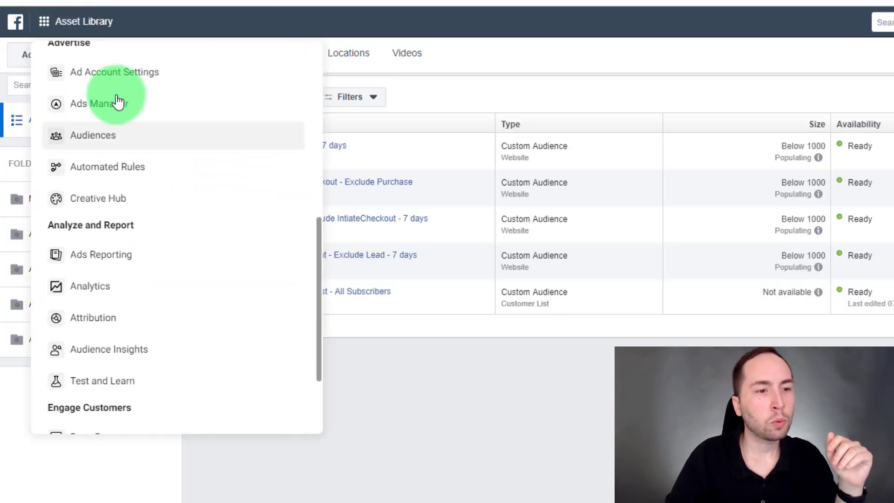
{"action": "left_click", "coordinate": [118, 112]}
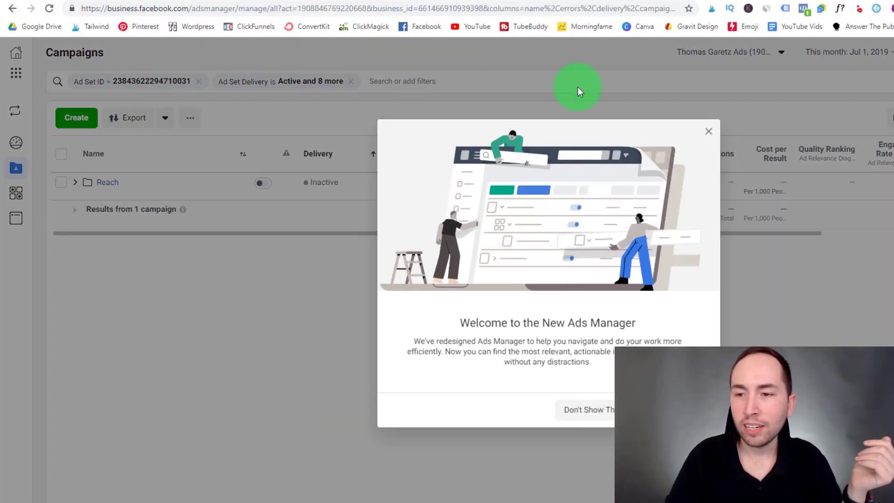
{"action": "left_click", "coordinate": [458, 330]}
{"action": "left_click", "coordinate": [672, 313]}
{"action": "left_click", "coordinate": [707, 132]}
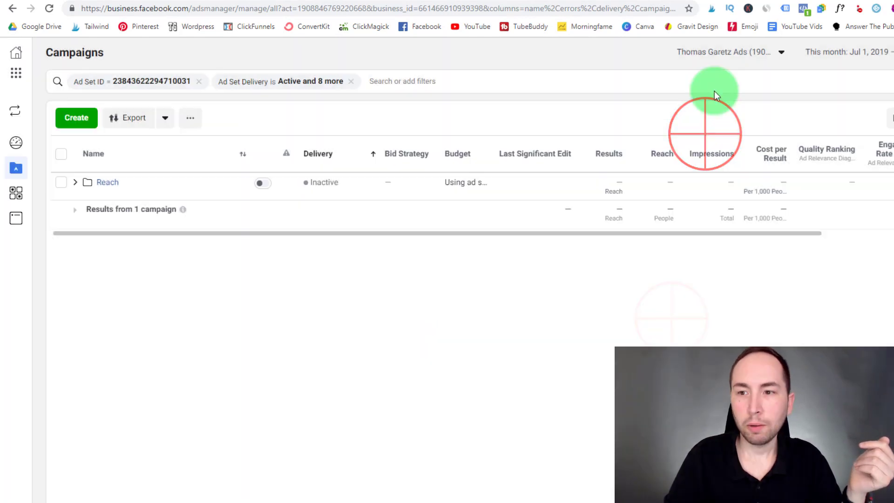
- Create a new campaign with the Conversions objective, keep the name "Conversions" and continue to the ad set
{"action": "left_click", "coordinate": [77, 117]}
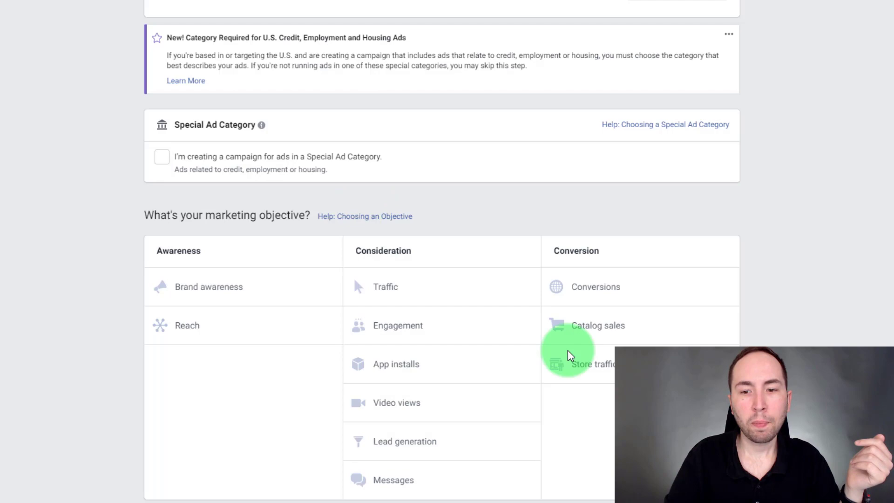
{"action": "left_click", "coordinate": [618, 283]}
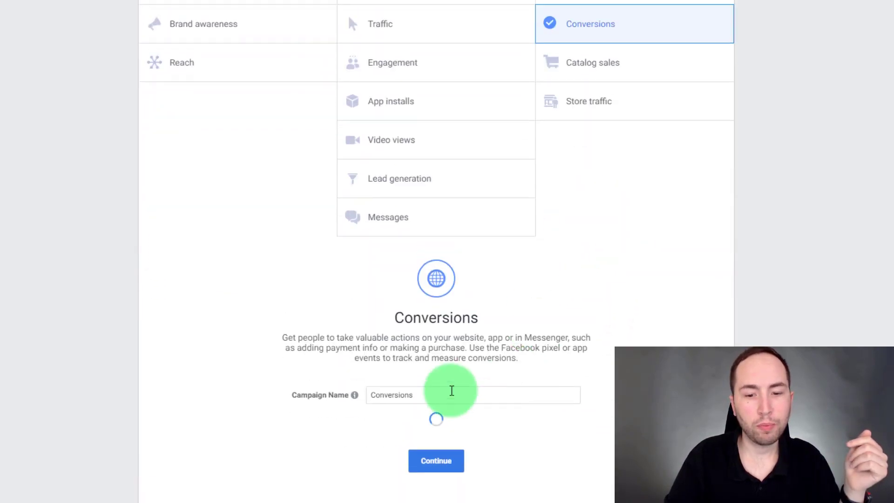
{"action": "left_click", "coordinate": [426, 431]}
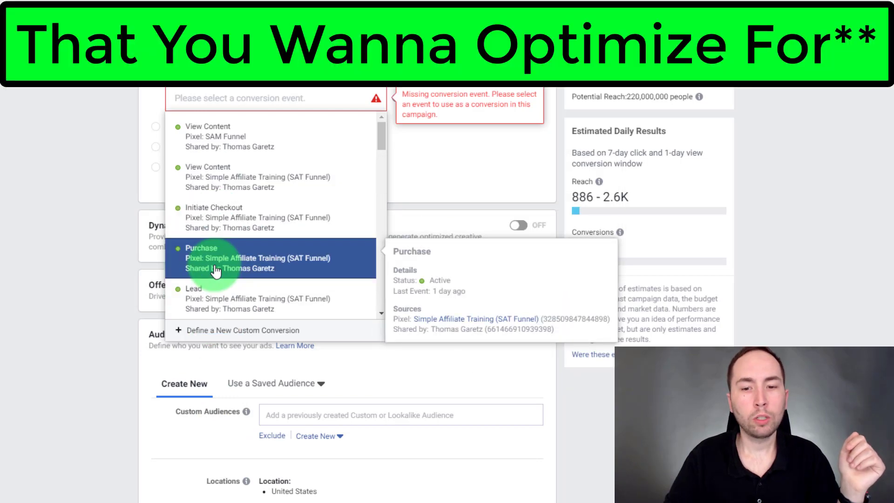
- Choose the Simple Affiliate Training (SAT Funnel) pixel's Purchase event as the ad set's website conversion event
{"action": "left_click", "coordinate": [215, 260]}
{"action": "left_click", "coordinate": [252, 95]}
{"action": "scroll", "coordinate": [234, 100], "scroll_direction": "down", "scroll_amount": 1}
- Replace the Purchase conversion event with a View Content event
{"action": "left_click", "coordinate": [369, 25]}
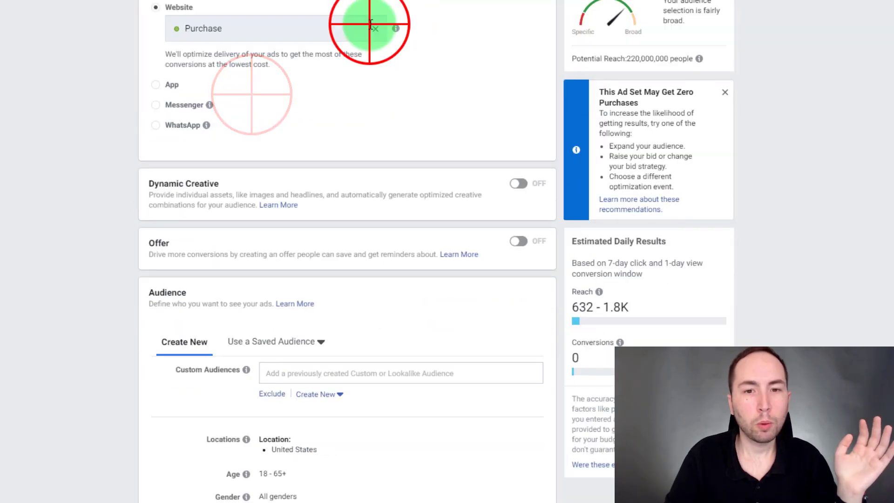
{"action": "left_click", "coordinate": [369, 25]}
{"action": "left_click", "coordinate": [379, 31]}
{"action": "left_click", "coordinate": [356, 31]}
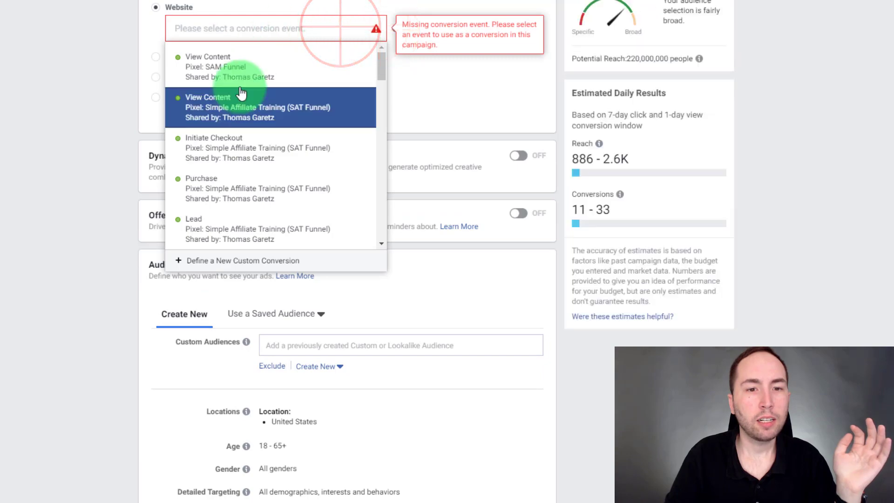
{"action": "left_click", "coordinate": [238, 69]}
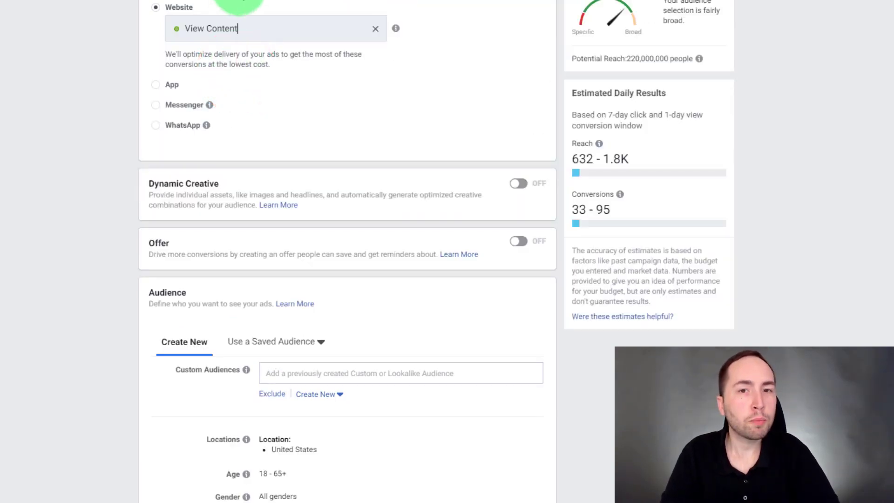
- Remove the View Content event and set the conversion event to Purchase from the Simple Affiliate Training (SAT Funnel) pixel
{"action": "left_click", "coordinate": [375, 29]}
{"action": "left_click", "coordinate": [183, 23]}
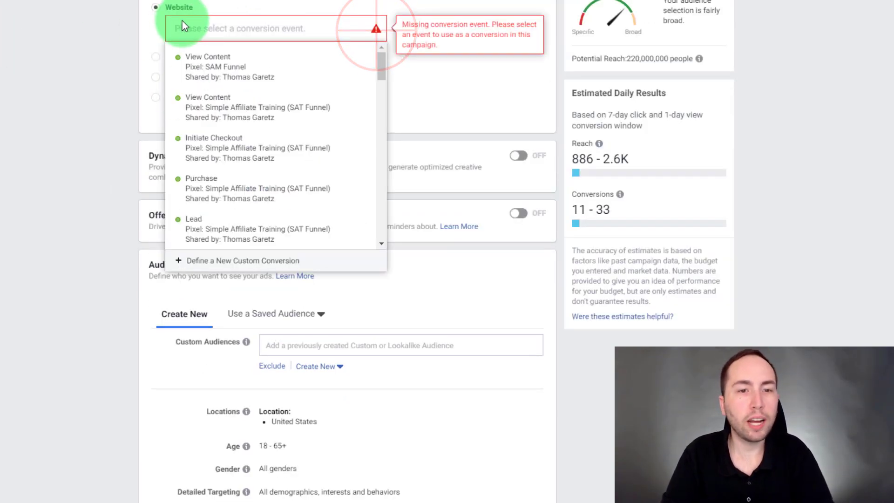
{"action": "left_click", "coordinate": [185, 184]}
{"action": "left_click", "coordinate": [62, 139]}
- Add the custom audience "Include ViewContent - Exclude Lead - 7 days" to the ad set's audience targeting
{"action": "scroll", "coordinate": [64, 131], "scroll_direction": "down", "scroll_amount": 4}
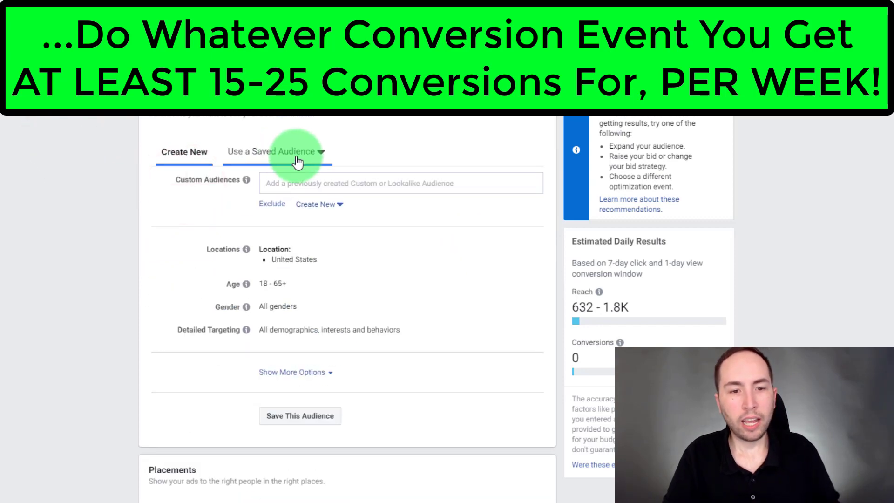
{"action": "left_click", "coordinate": [290, 181]}
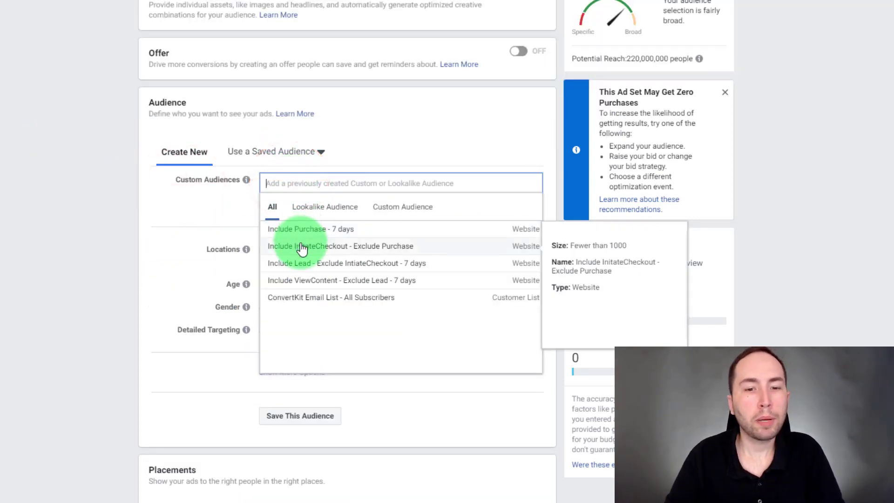
{"action": "left_click", "coordinate": [292, 281]}
{"action": "left_click", "coordinate": [5, 149]}
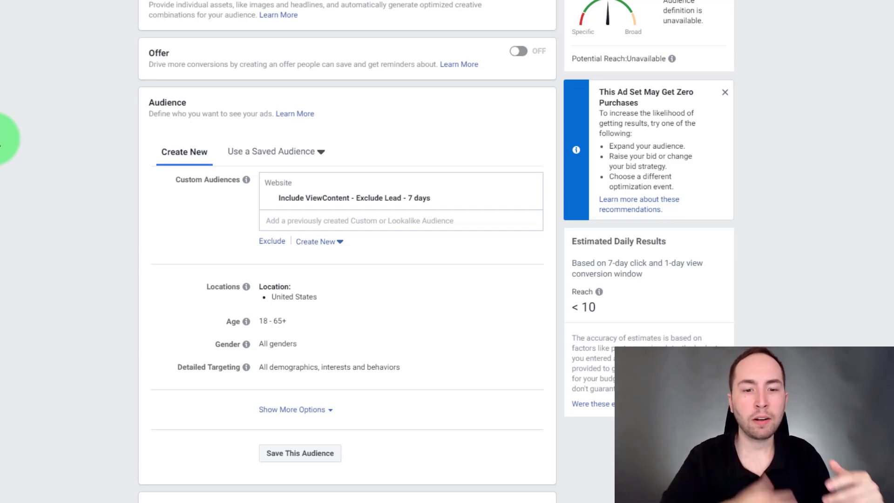
{"action": "mouse_move", "coordinate": [247, 181]}
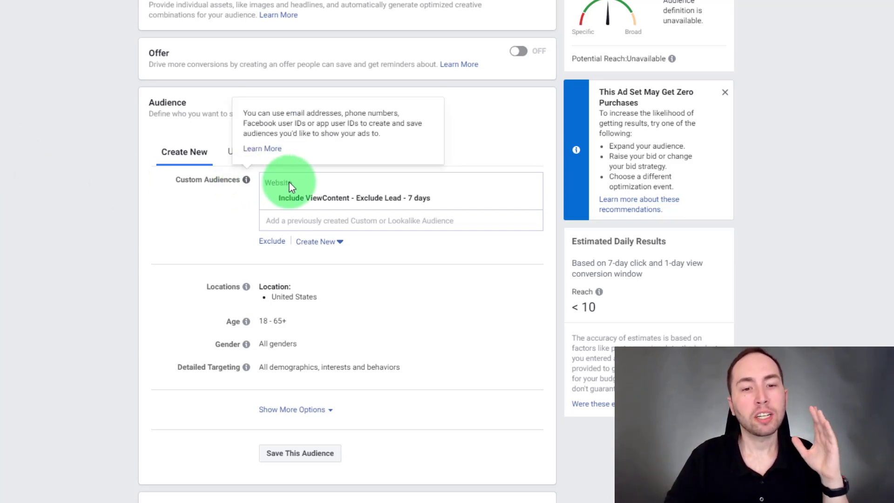
{"action": "scroll", "coordinate": [80, 191], "scroll_direction": "down", "scroll_amount": 5}
{"action": "scroll", "coordinate": [81, 191], "scroll_direction": "up", "scroll_amount": 4}
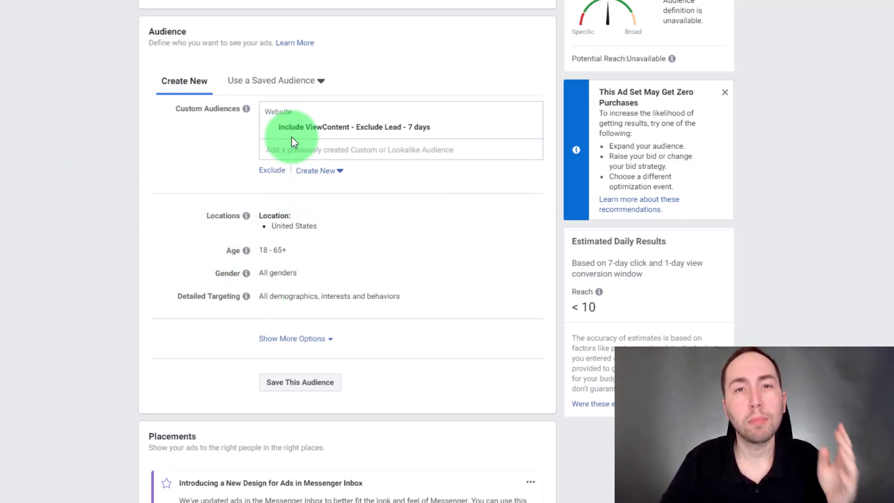
{"action": "mouse_move", "coordinate": [291, 135]}
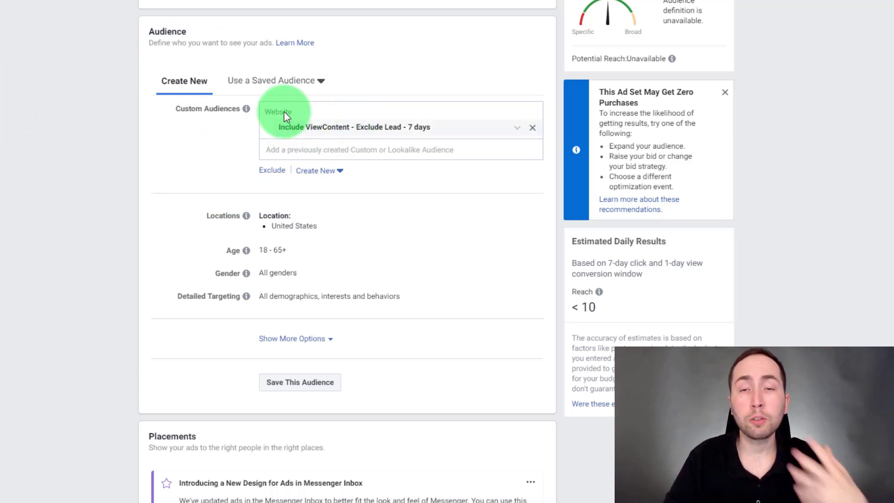
- Switch to ClickFunnels to view the overview of the funnel's VSL Page
{"action": "scroll", "coordinate": [63, 53], "scroll_direction": "up", "scroll_amount": 5}
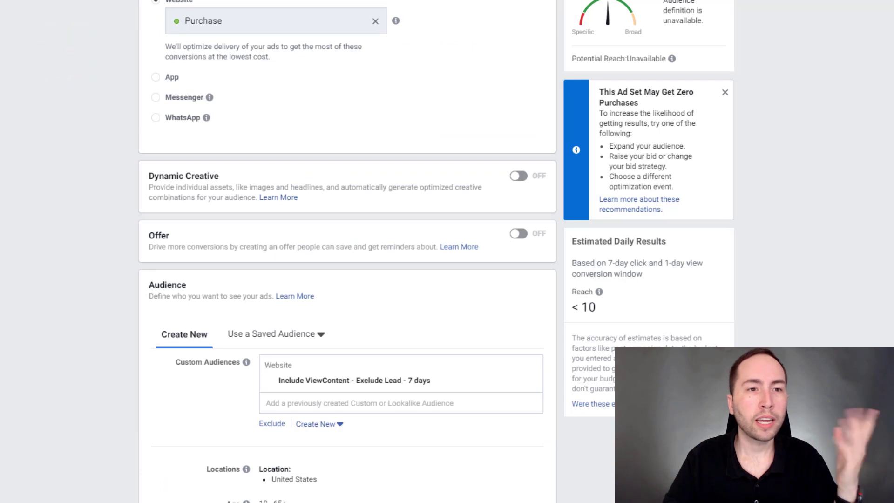
{"action": "left_click", "coordinate": [434, 0]}
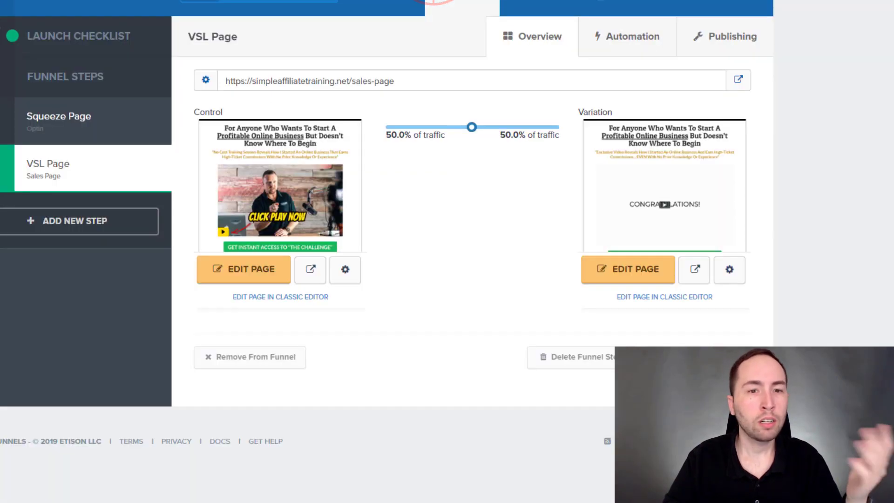